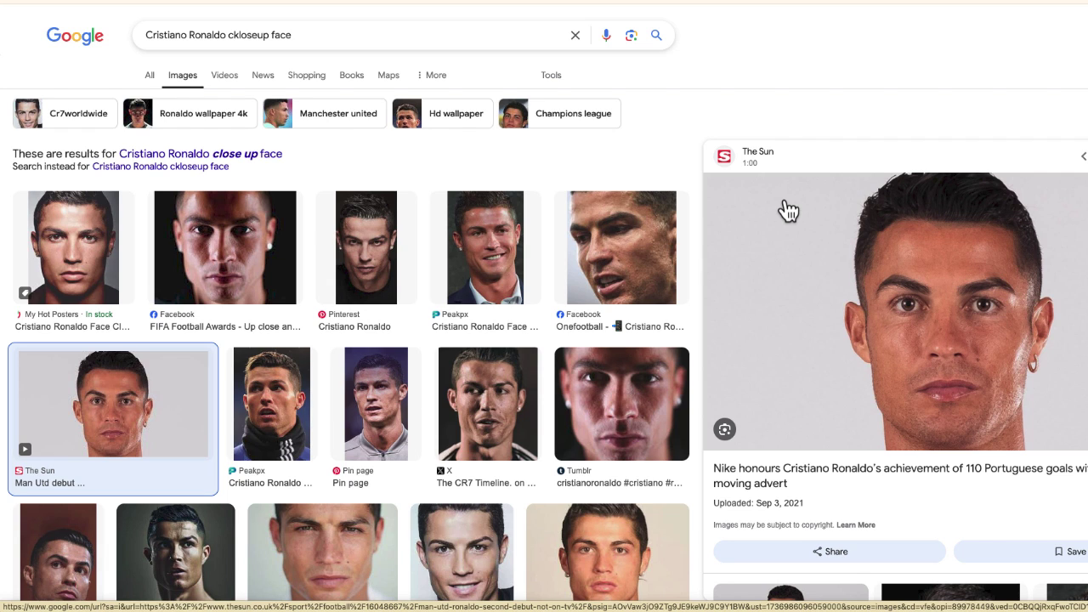
Copy the large close-up Ronaldo face image from The Sun result in Google Images.
right_click(909, 272)
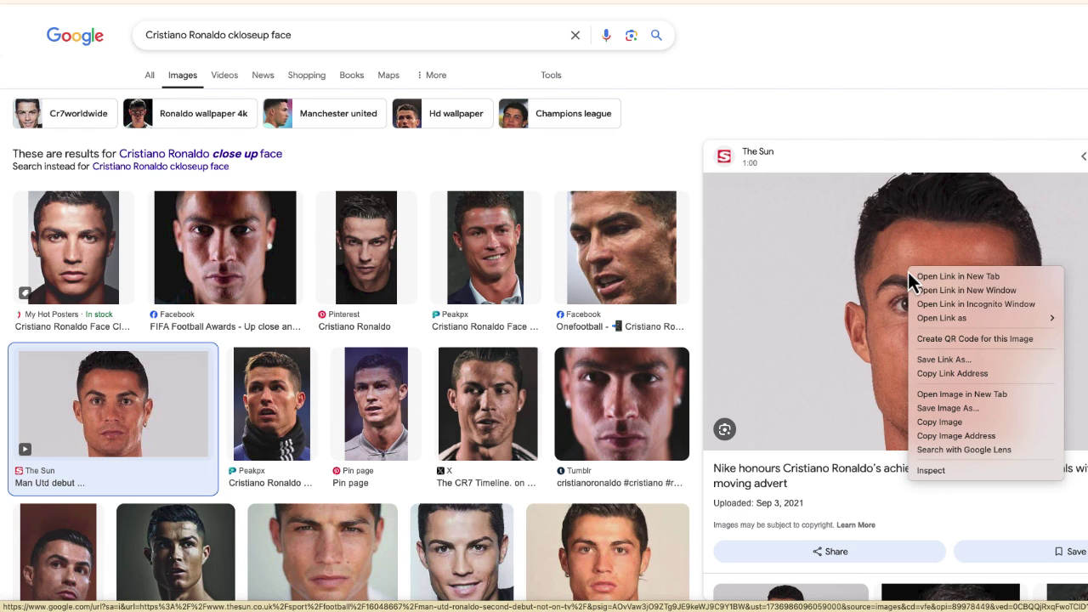
left_click(937, 422)
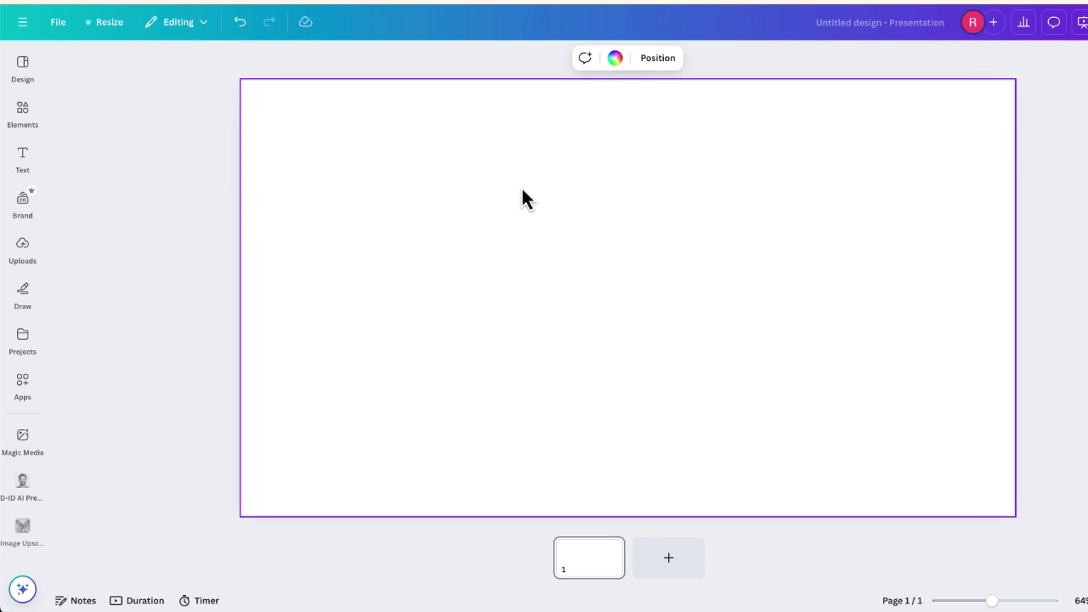
Paste the Ronaldo portrait, enlarge it to cover the whole page, and open Elements.
key("ctrl+v")
left_click_drag(510, 185, 472, 131)
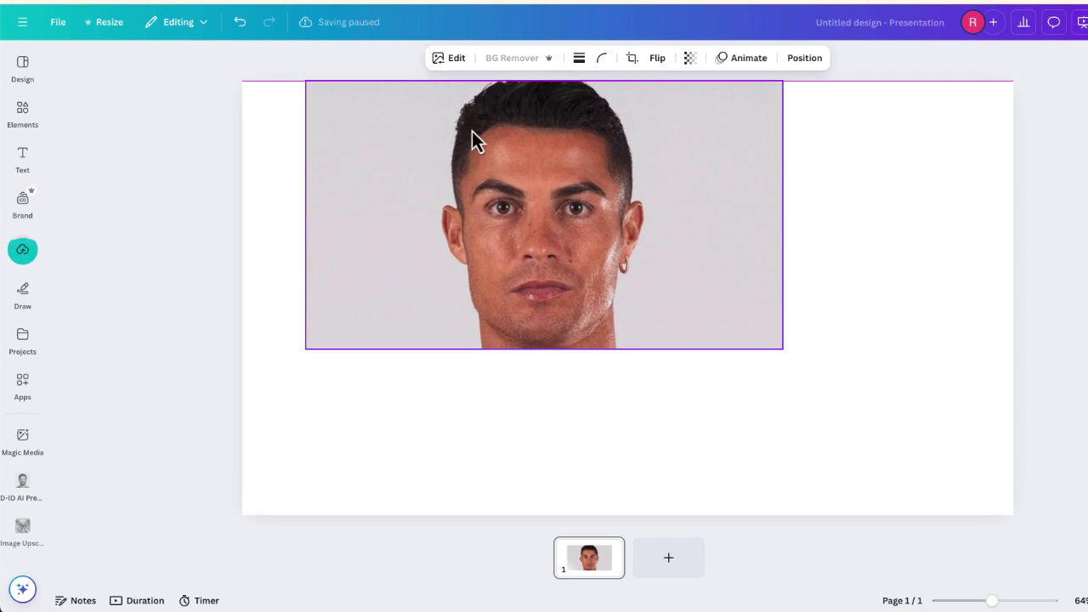
left_click_drag(784, 352, 1076, 595)
left_click_drag(1077, 514, 1076, 514)
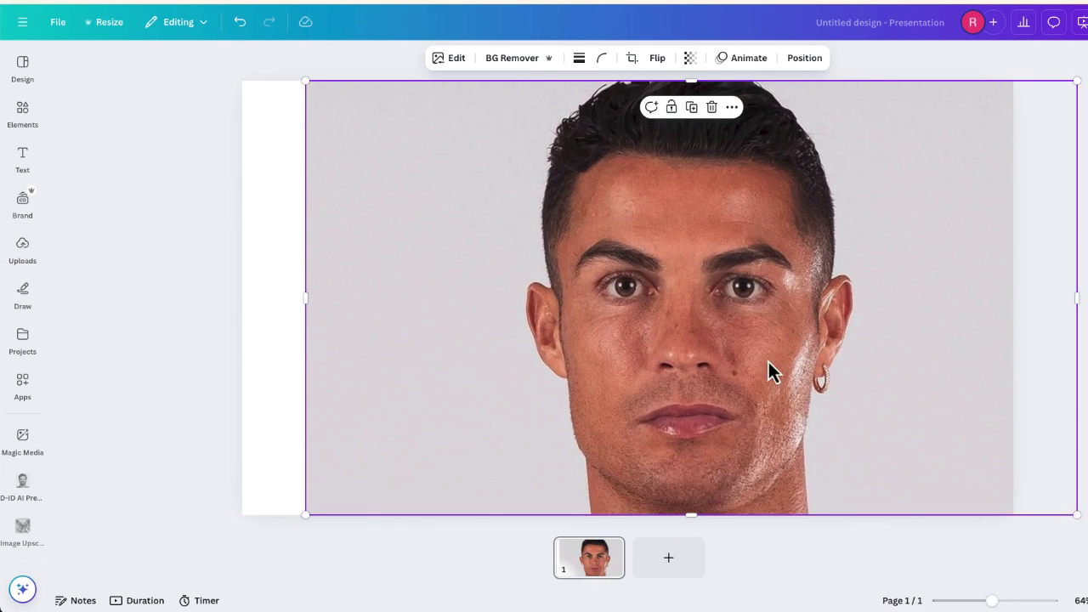
left_click_drag(847, 362, 803, 362)
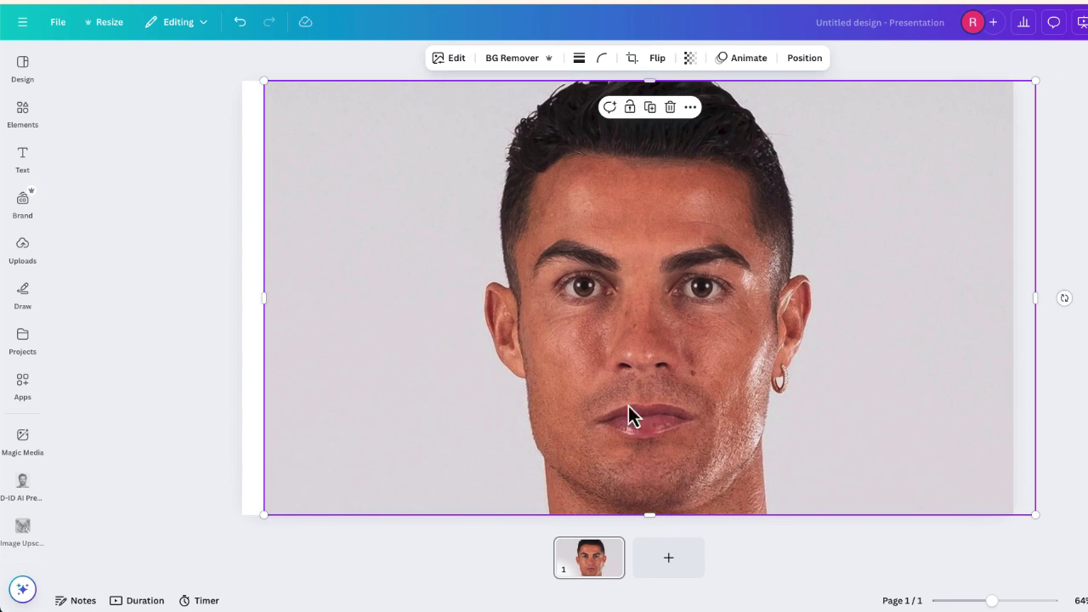
left_click(22, 110)
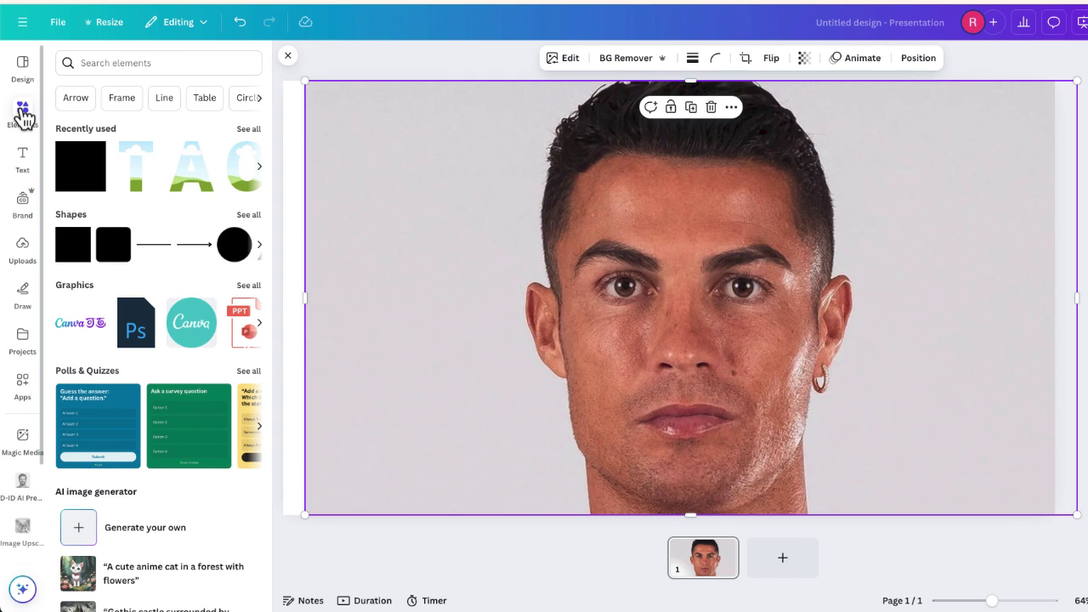
Search Elements for 'G letter frame' and view the Letter G Frame's details.
left_click(87, 66)
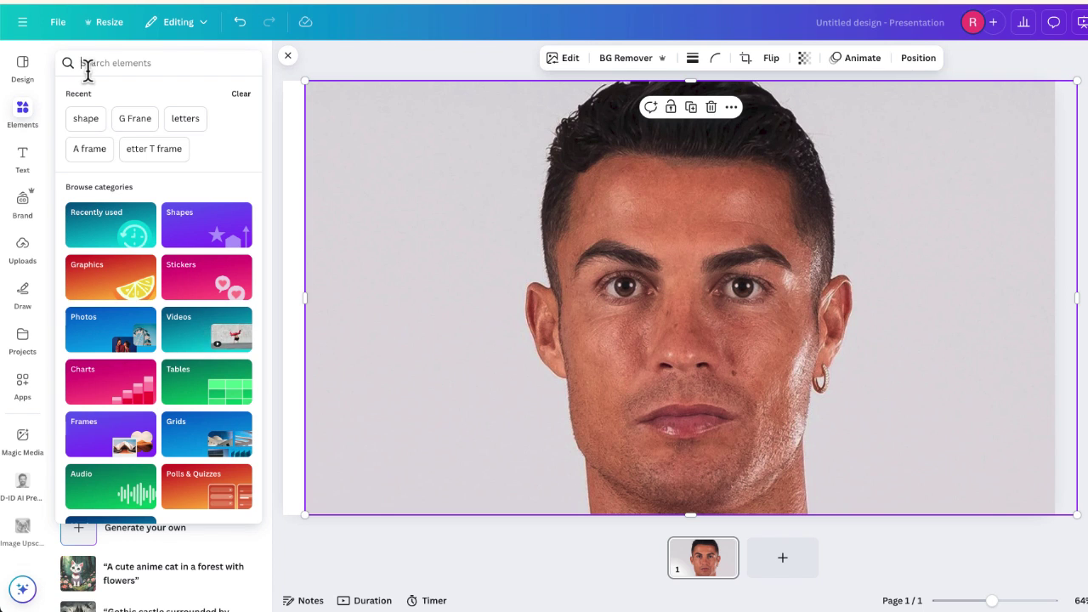
type("G")
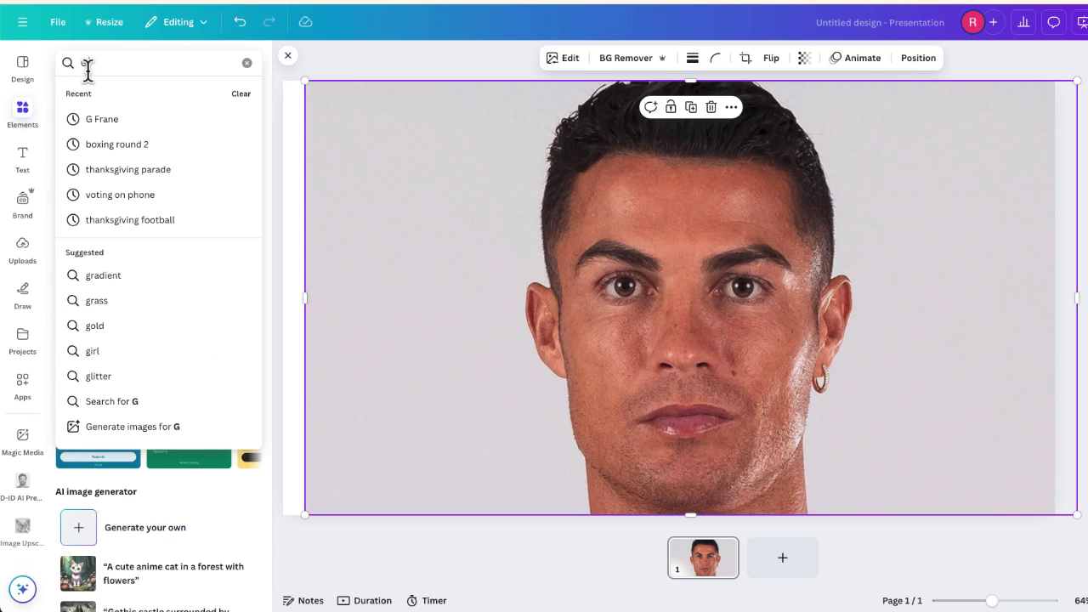
type(" letter frame")
key("Return")
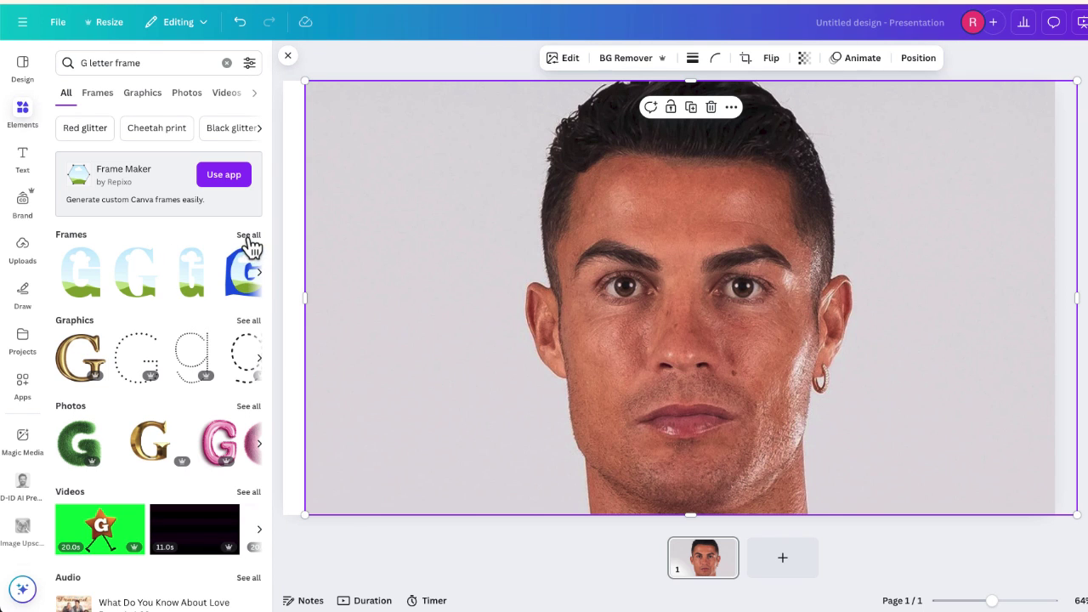
left_click(249, 236)
scroll(167, 402, "down", 1)
scroll(167, 402, "down", 1)
scroll(166, 402, "up", 3)
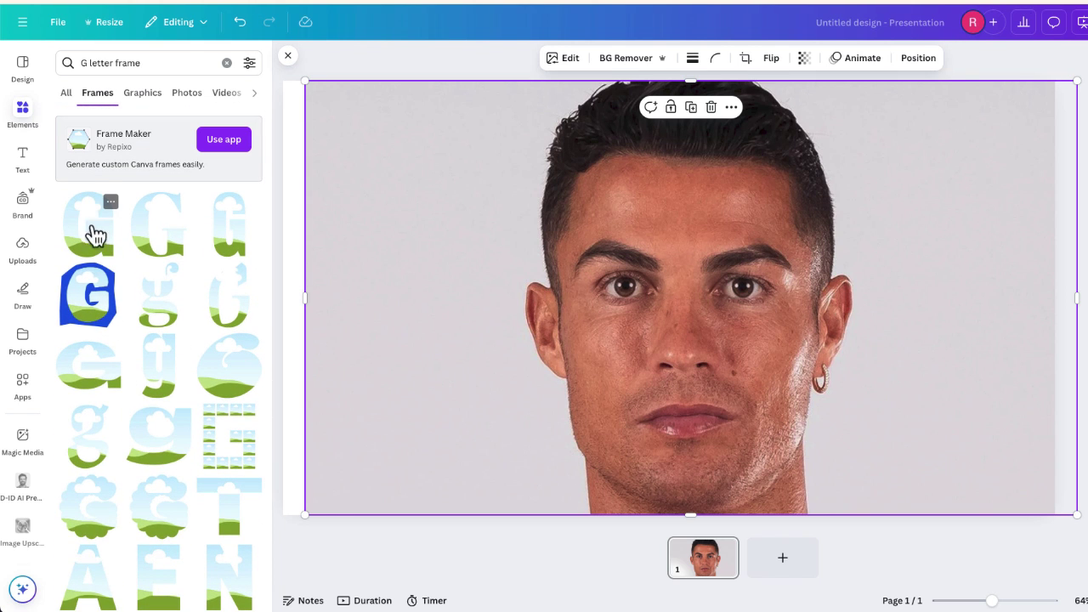
left_click(111, 203)
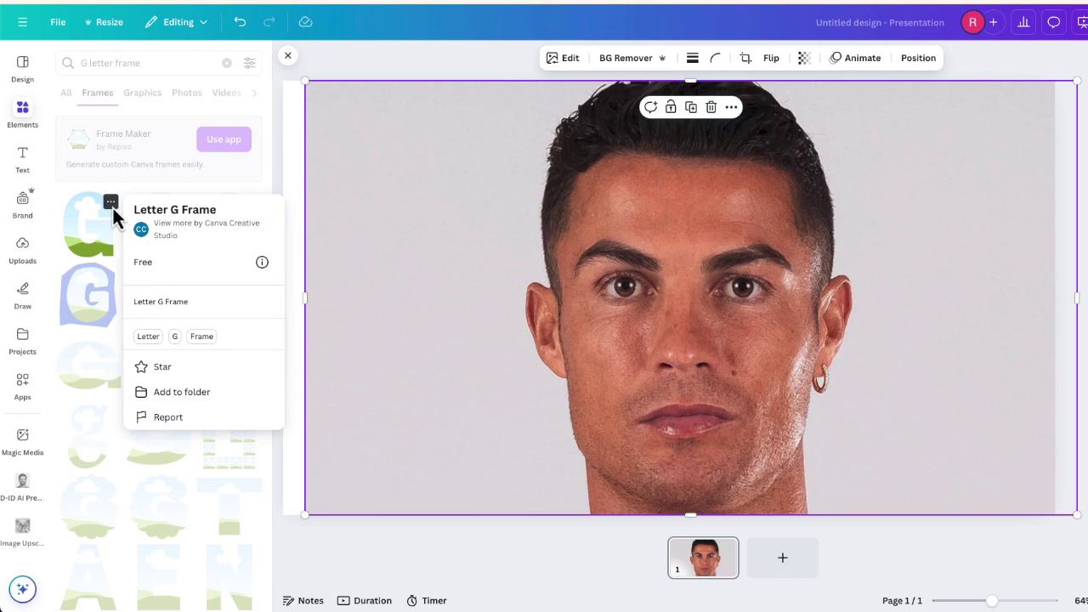
Search Canva Creative Studio's items for 'letters' and add the G letter frame from Frames.
left_click(234, 226)
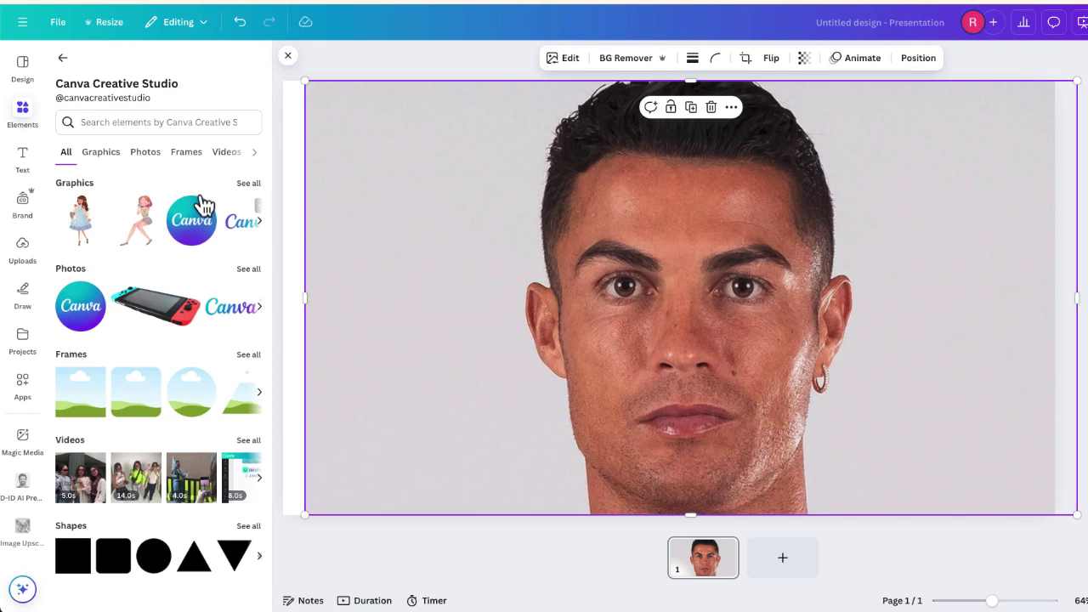
left_click(157, 123)
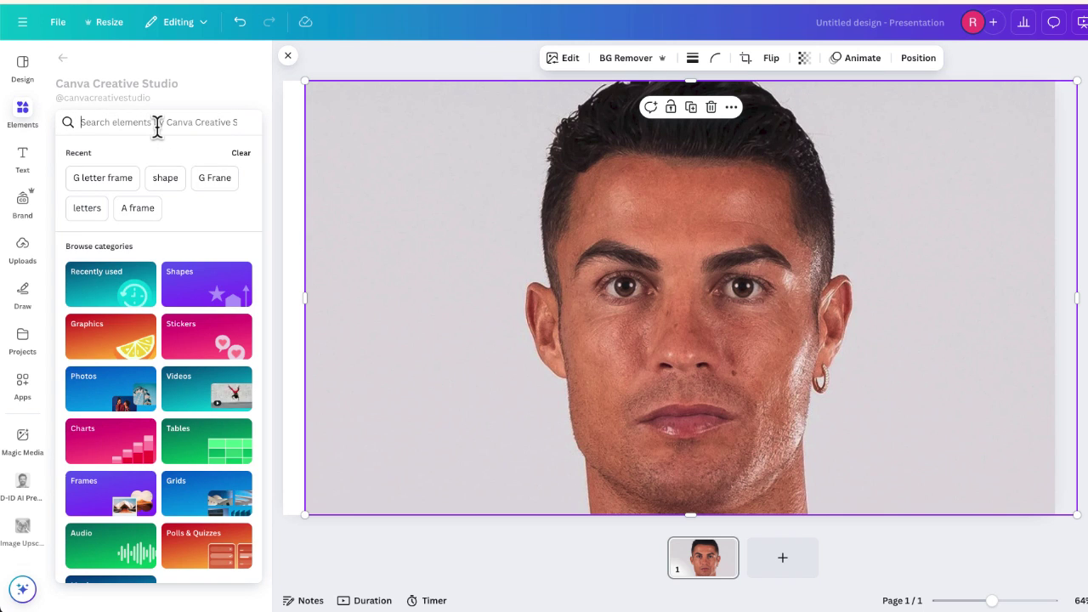
type("letters")
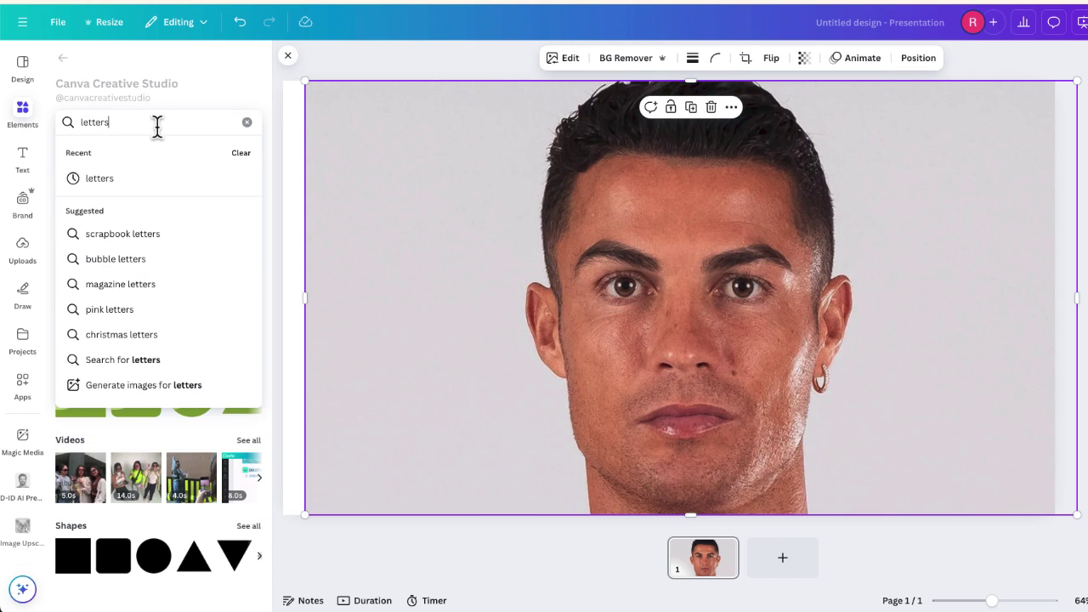
key("Return")
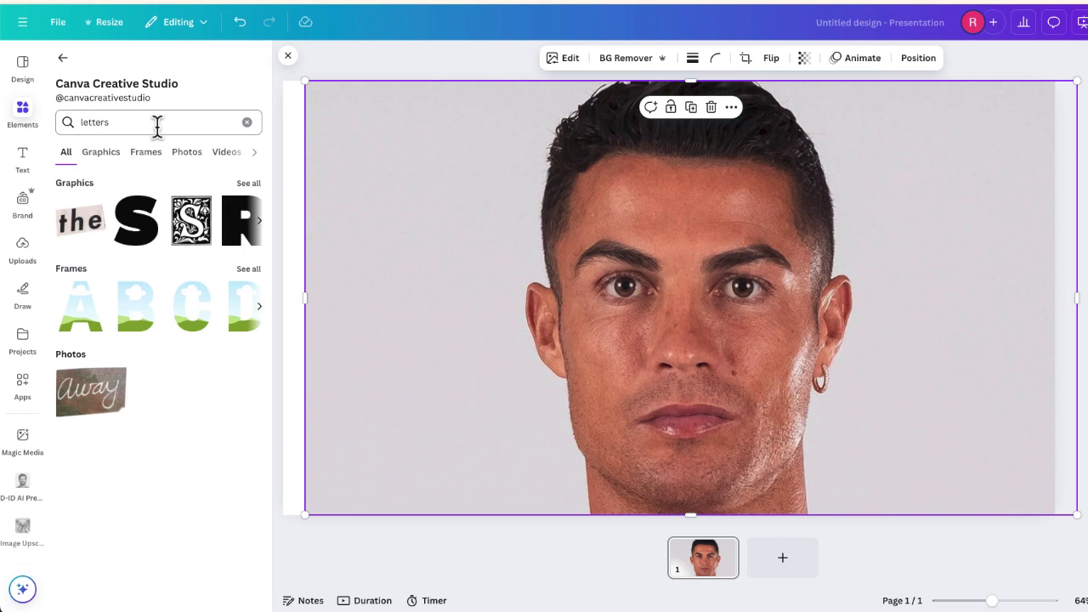
left_click(247, 271)
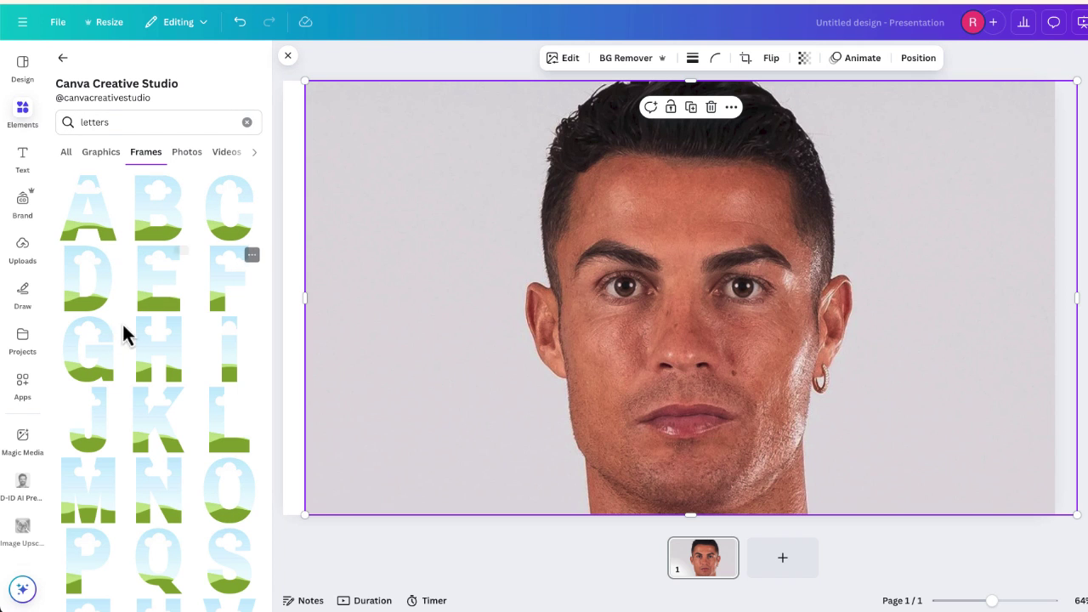
left_click(107, 369)
scroll(170, 449, "down", 1)
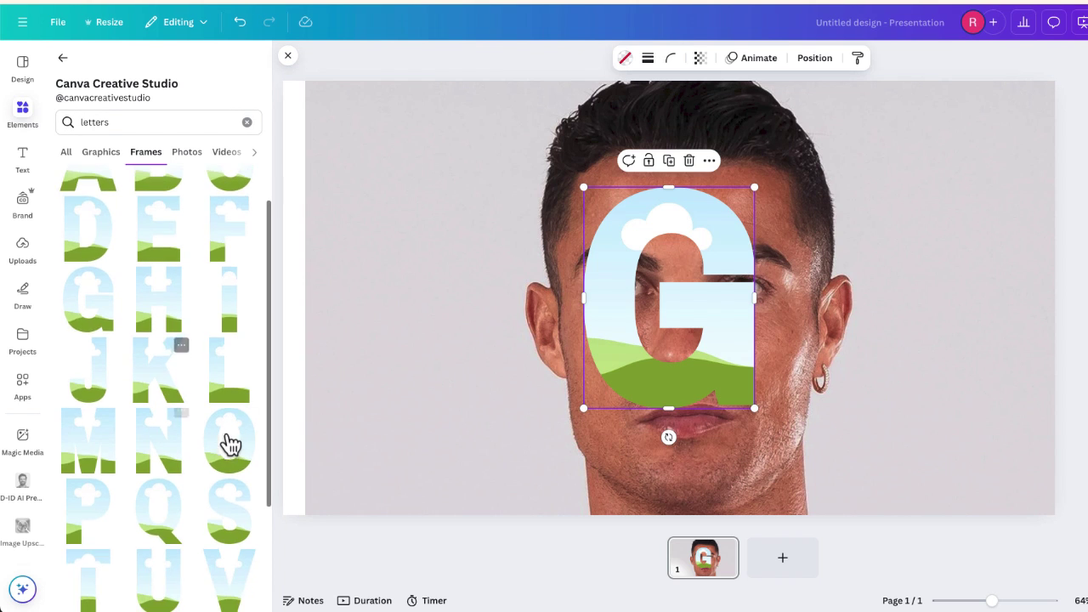
Add the O, A and T letter frames to the page.
left_click(234, 442)
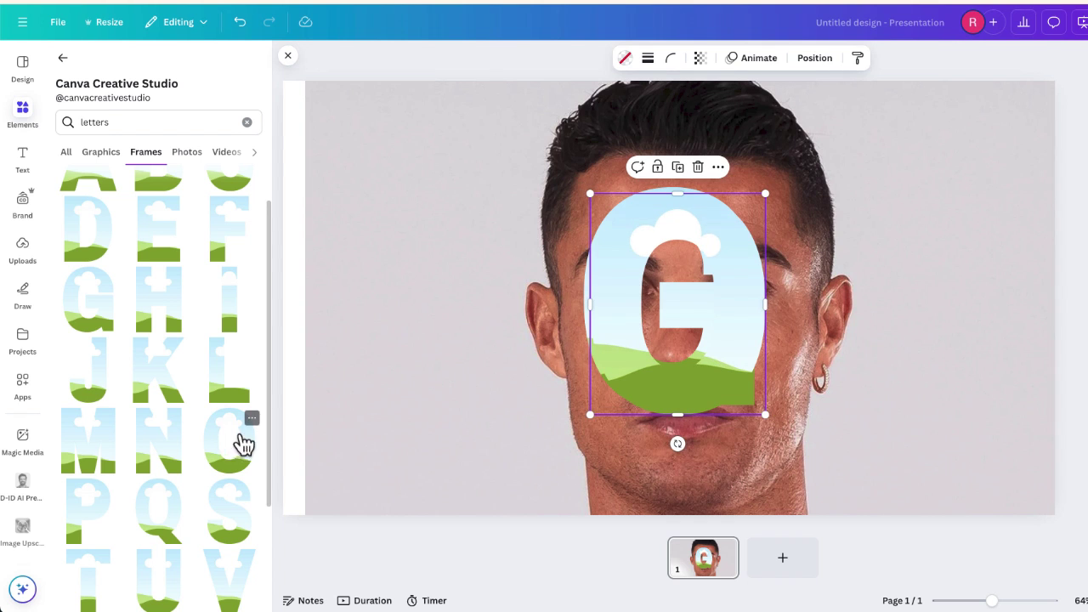
left_click(83, 187)
scroll(193, 456, "down", 3)
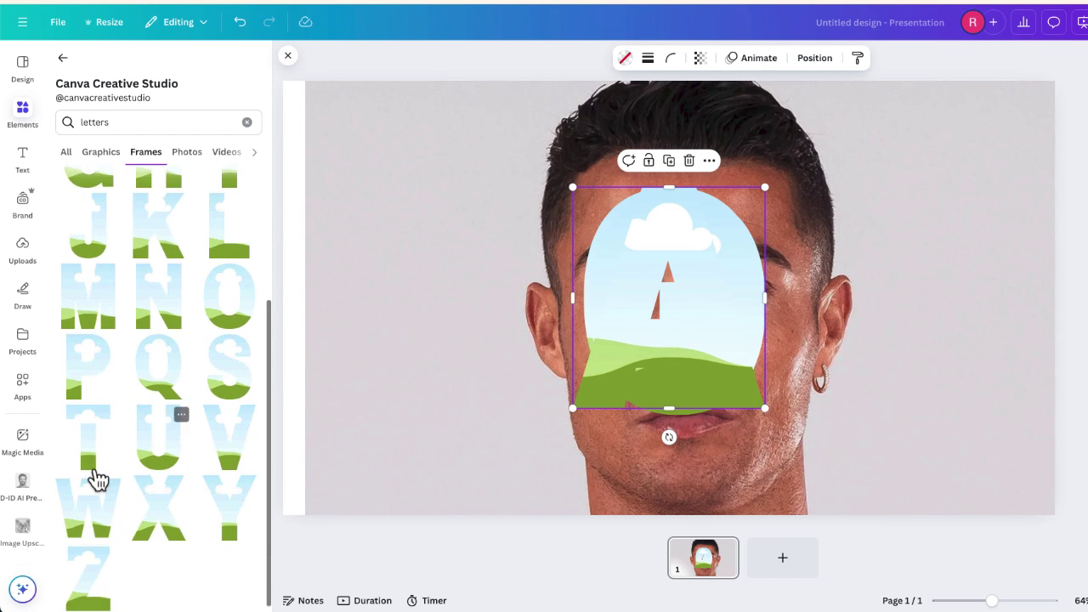
left_click(85, 454)
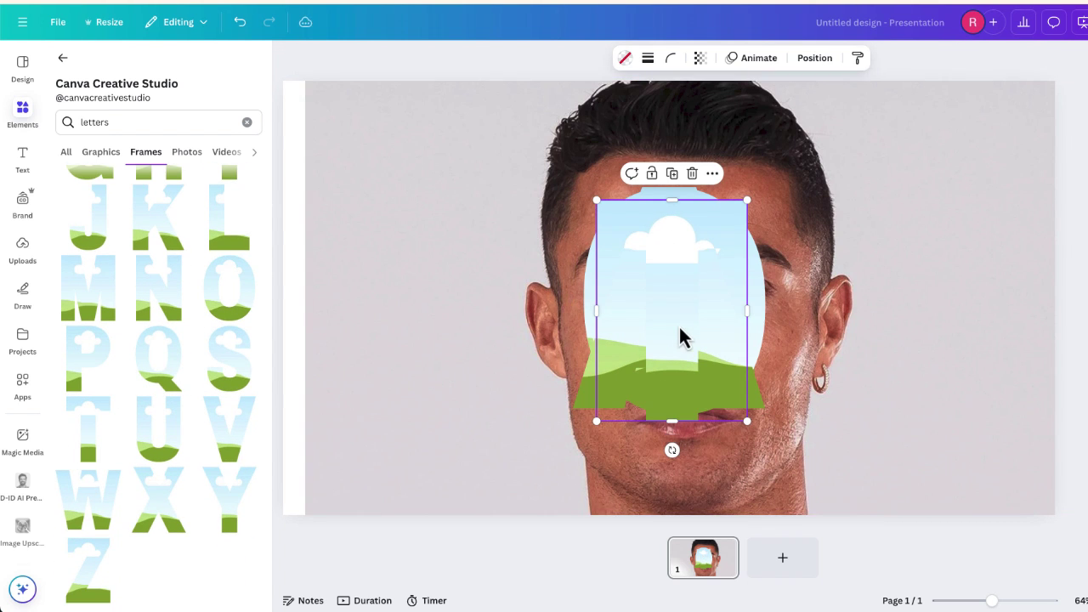
Move the T, A and G frames aside and undo the portrait dropping into a frame.
left_click_drag(662, 336, 425, 352)
left_click_drag(670, 326, 462, 379)
left_click_drag(578, 389, 473, 417)
key("ctrl+z")
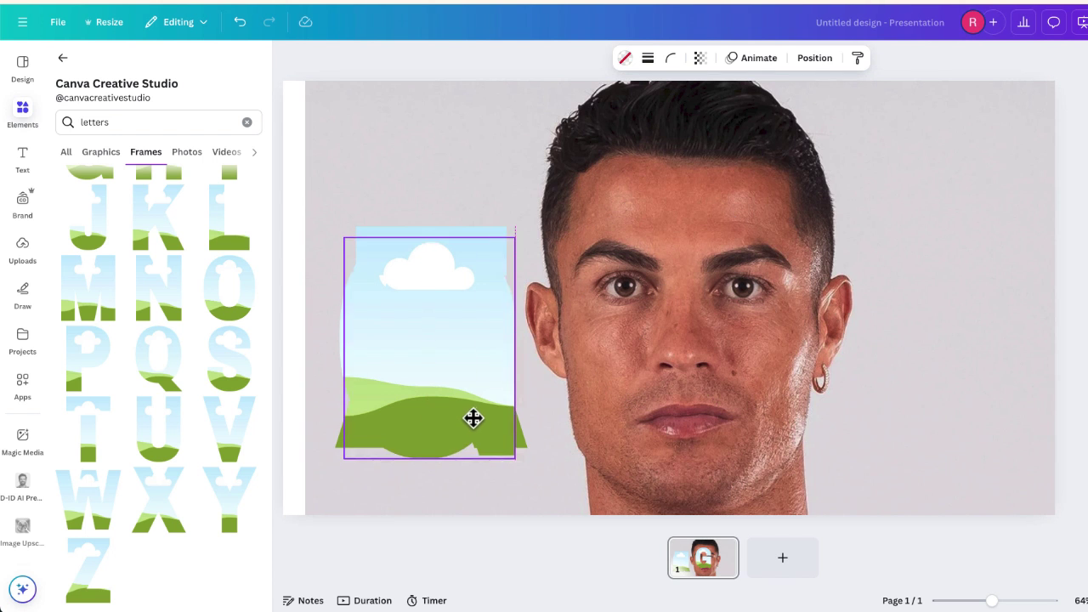
left_click(370, 204)
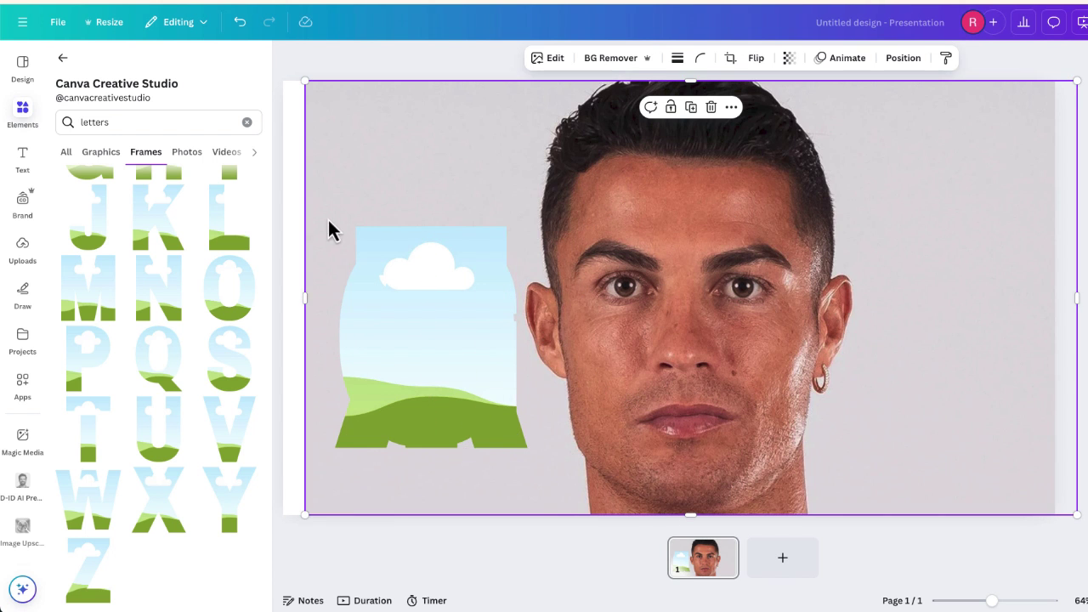
Bring the T, A and G frames onto the face, with a shrunk G on the forehead.
left_click_drag(499, 329, 652, 377)
left_click_drag(498, 347, 681, 434)
left_click_drag(507, 352, 482, 348)
left_click_drag(482, 348, 607, 204)
left_click_drag(610, 467, 648, 194)
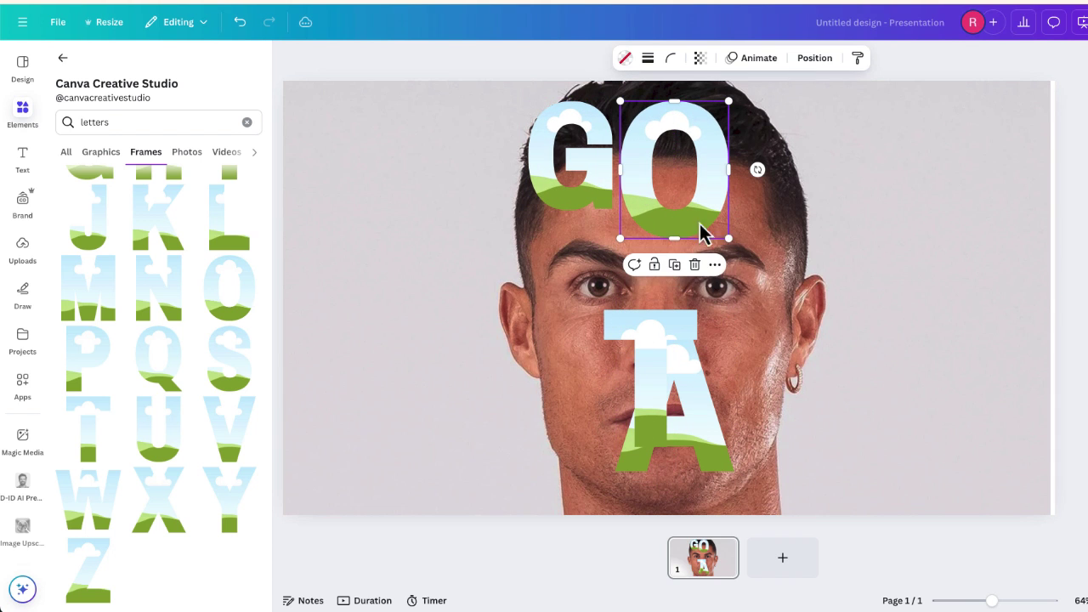
Shrink the O, A and T frames and stack them below the G to spell GOAT.
left_click_drag(727, 242, 597, 309)
left_click_drag(687, 414, 825, 373)
left_click_drag(710, 436, 675, 309)
left_click_drag(715, 359, 579, 409)
left_click_drag(797, 340, 575, 161)
left_click_drag(621, 238, 578, 525)
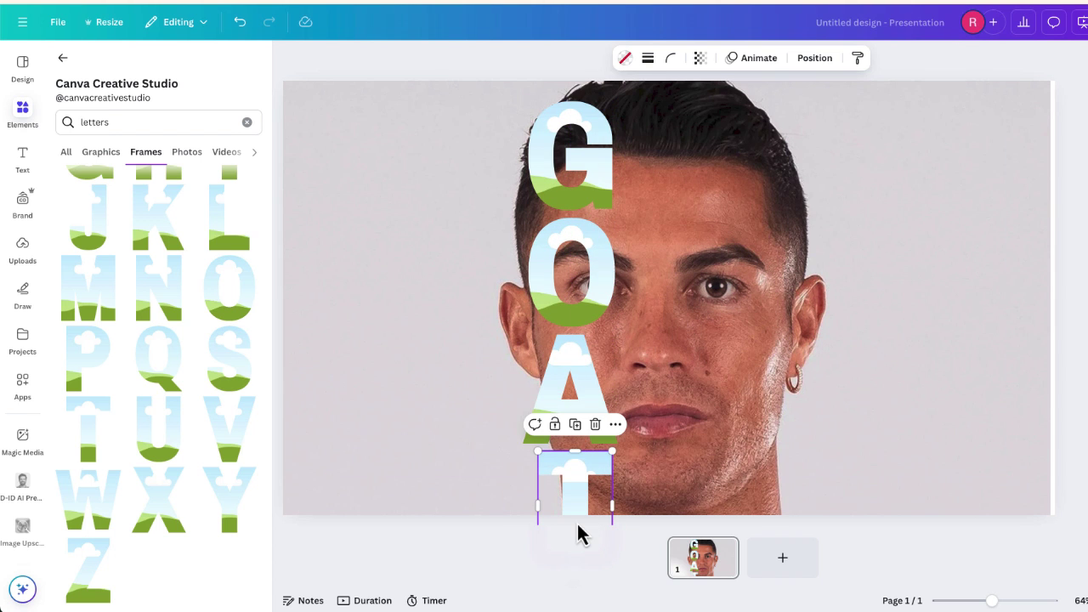
Select the G, O, A and T frames together and resize them taller down the face.
left_click(590, 196, "shift")
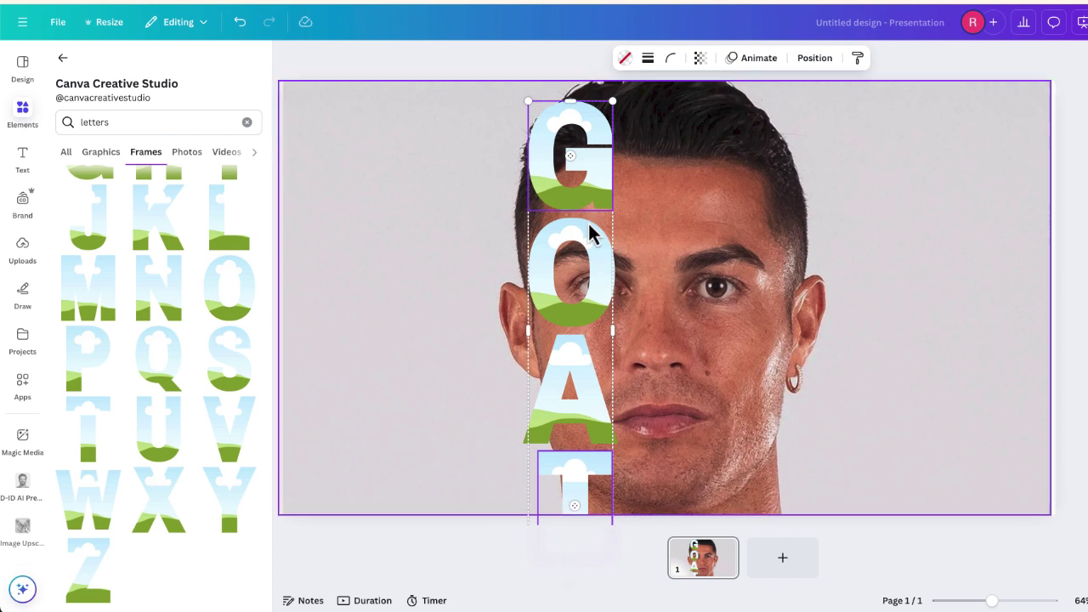
left_click(590, 244, "shift")
left_click(593, 359, "shift")
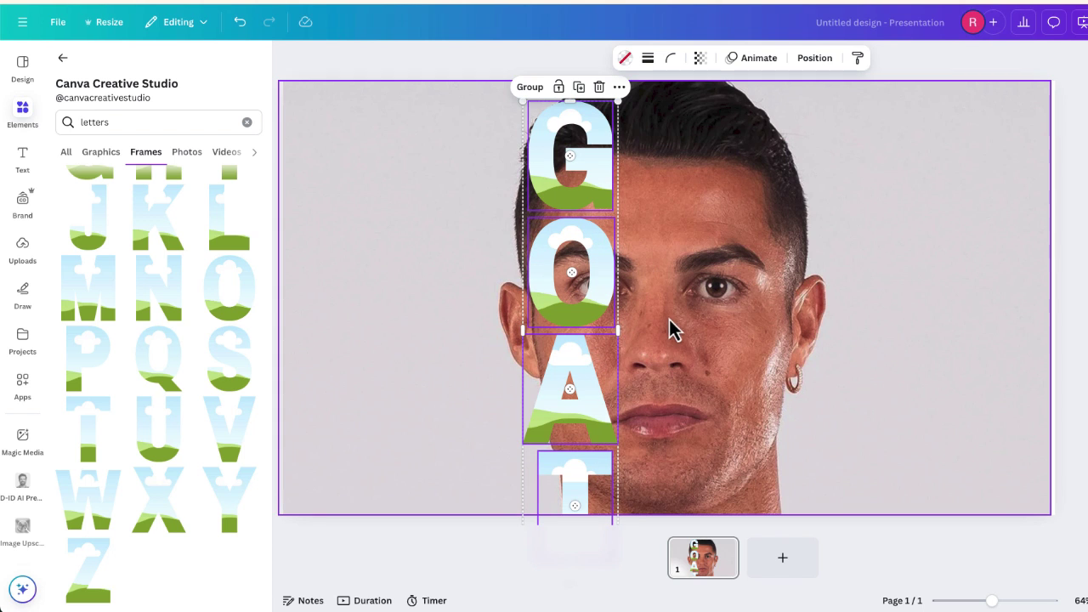
left_click_drag(617, 102, 595, 114)
left_click_drag(626, 470, 635, 493)
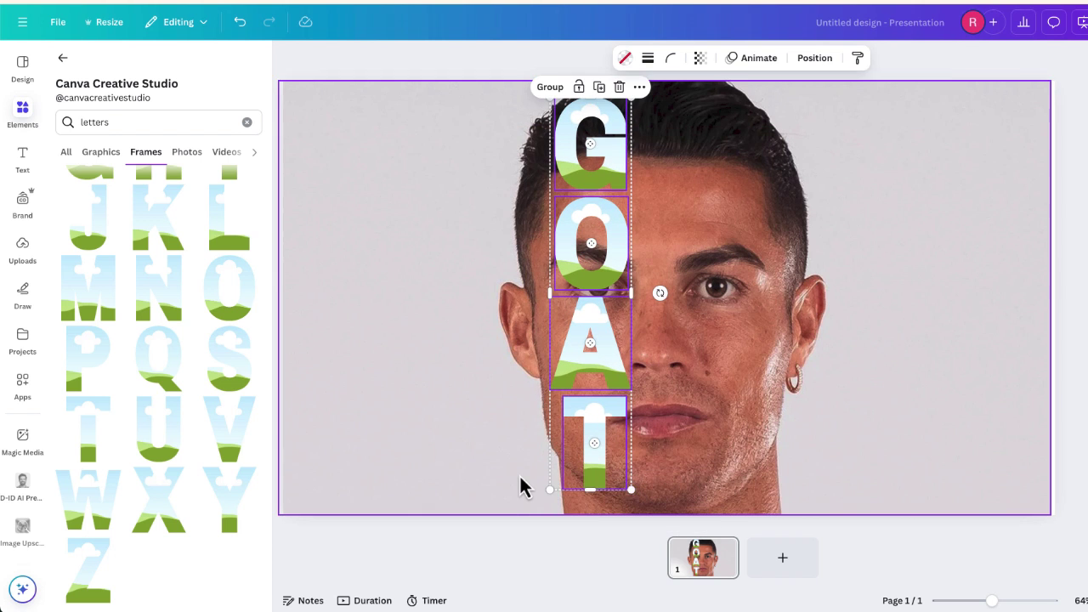
left_click(518, 485)
Adjust the T, A and G frames so all letters are spaced evenly, 22 apart.
left_click_drag(627, 439, 587, 440)
left_click_drag(606, 358, 606, 357)
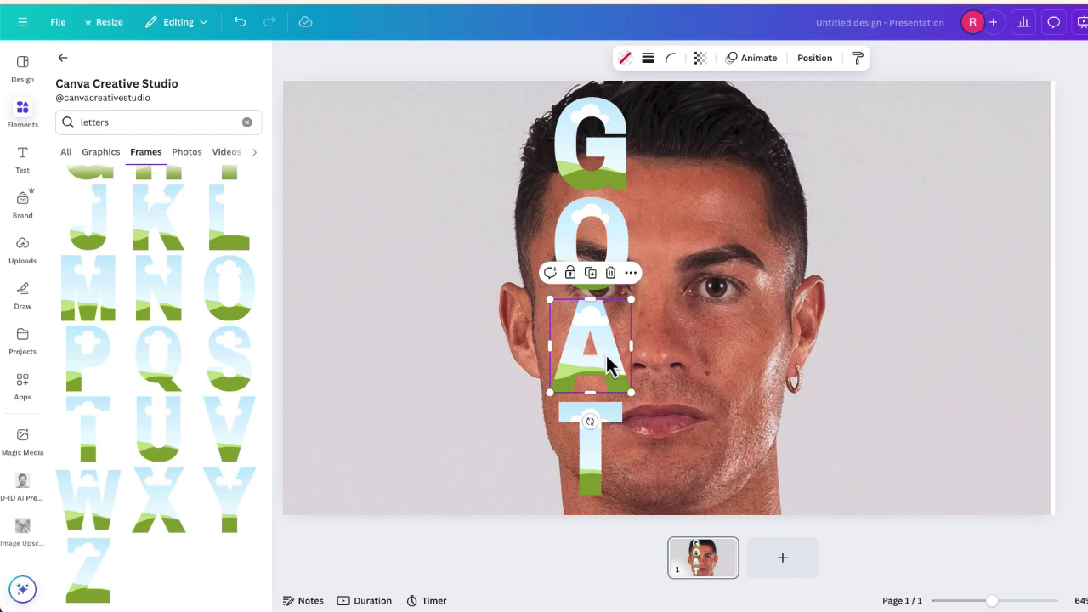
left_click_drag(584, 190, 584, 177)
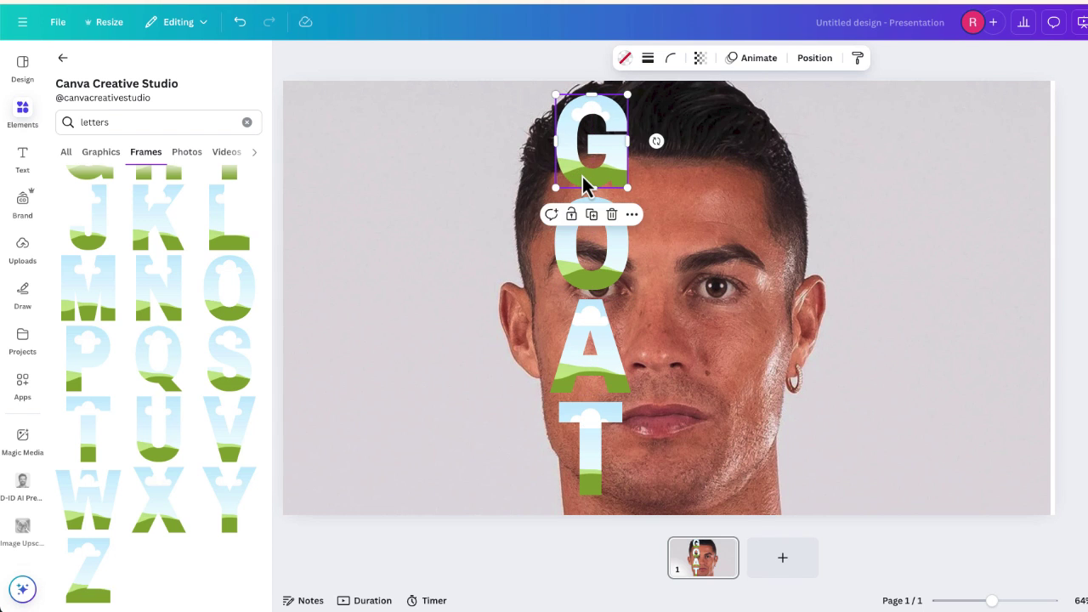
left_click(716, 257)
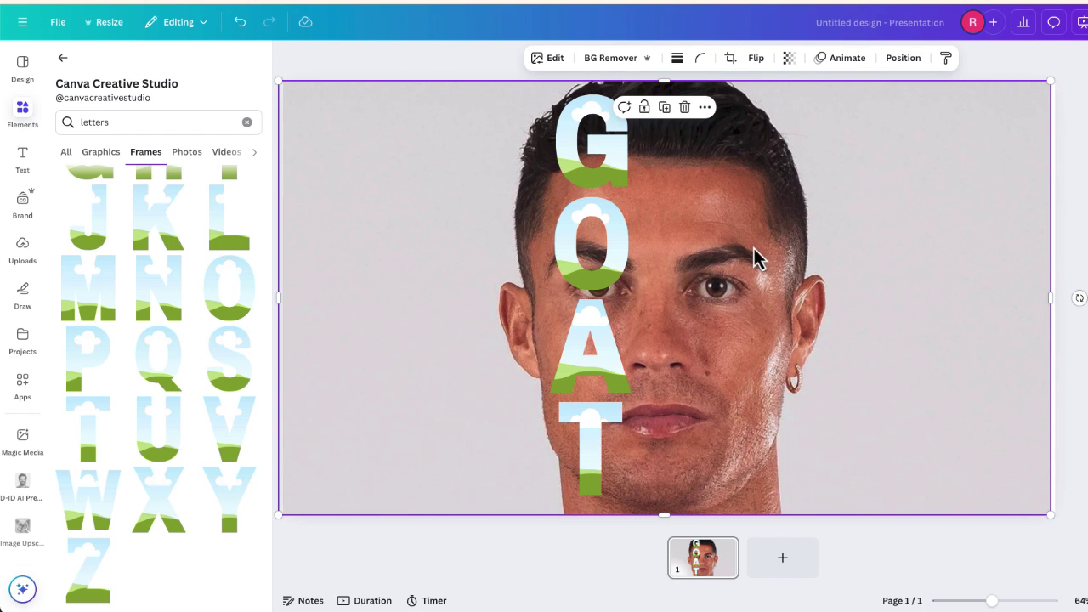
Drop the background face photo into each GOAT letter frame.
left_click_drag(742, 255, 609, 179)
left_click_drag(584, 173, 584, 174)
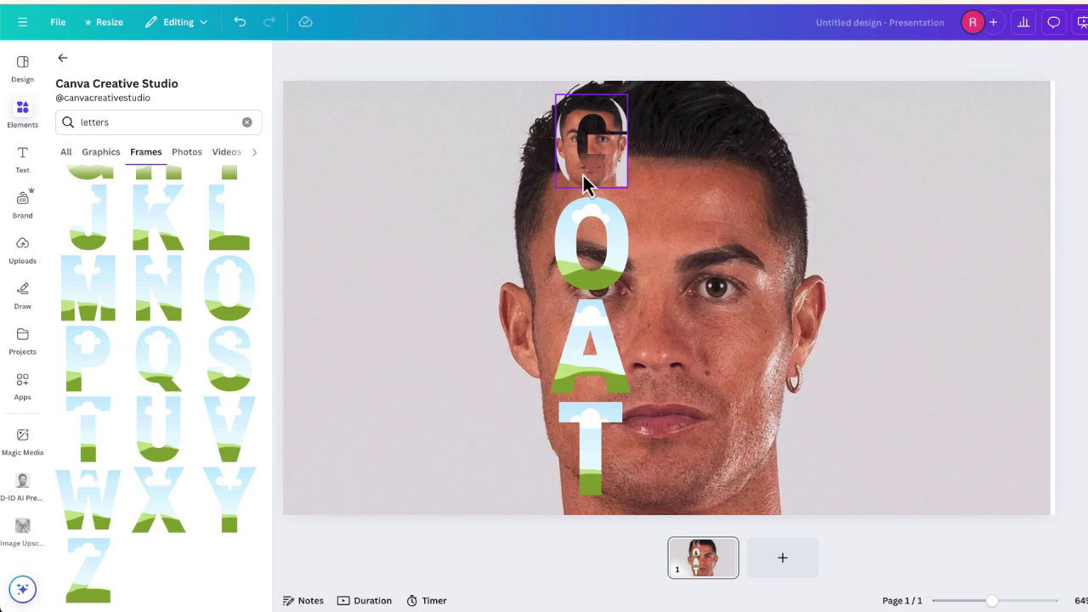
left_click_drag(709, 224, 614, 224)
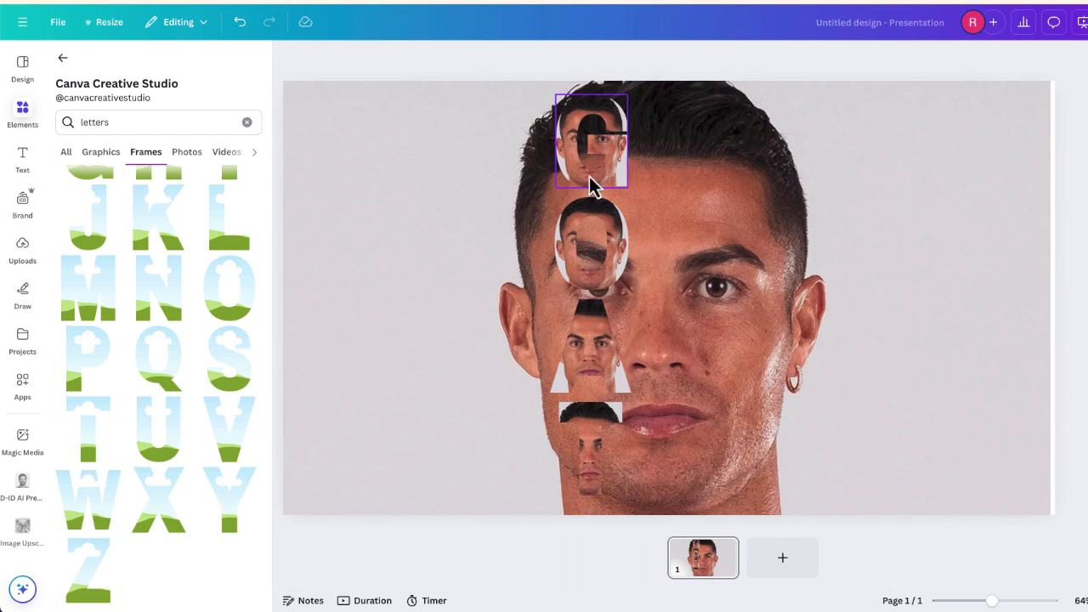
Crop-resize the image inside the G frame to full-page size, aligned with the background face.
double_click(567, 163)
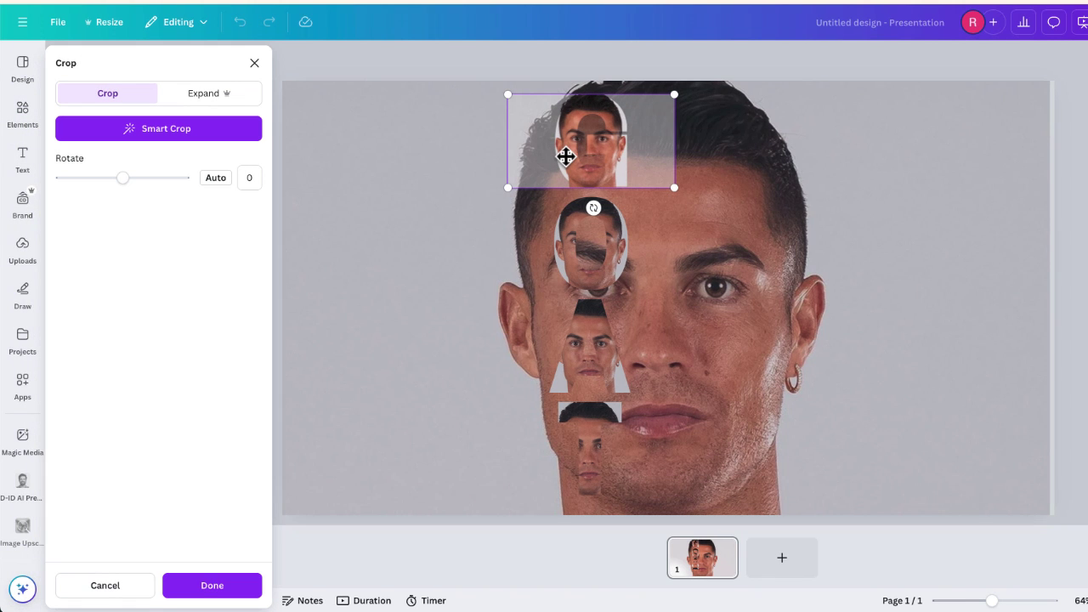
left_click_drag(676, 182, 1087, 610)
left_click_drag(950, 302, 728, 289)
left_click_drag(1037, 502, 1056, 521)
left_click_drag(879, 453, 866, 453)
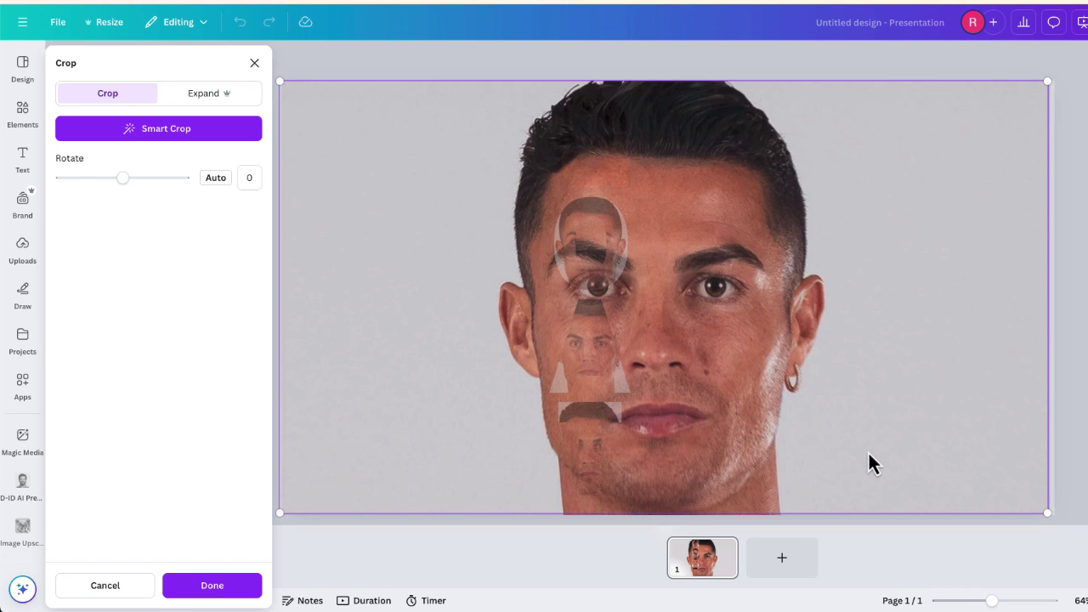
Apply the G crop, then enlarge the O frame's image to full page, aligned with the portrait.
key("Return")
left_click(625, 263)
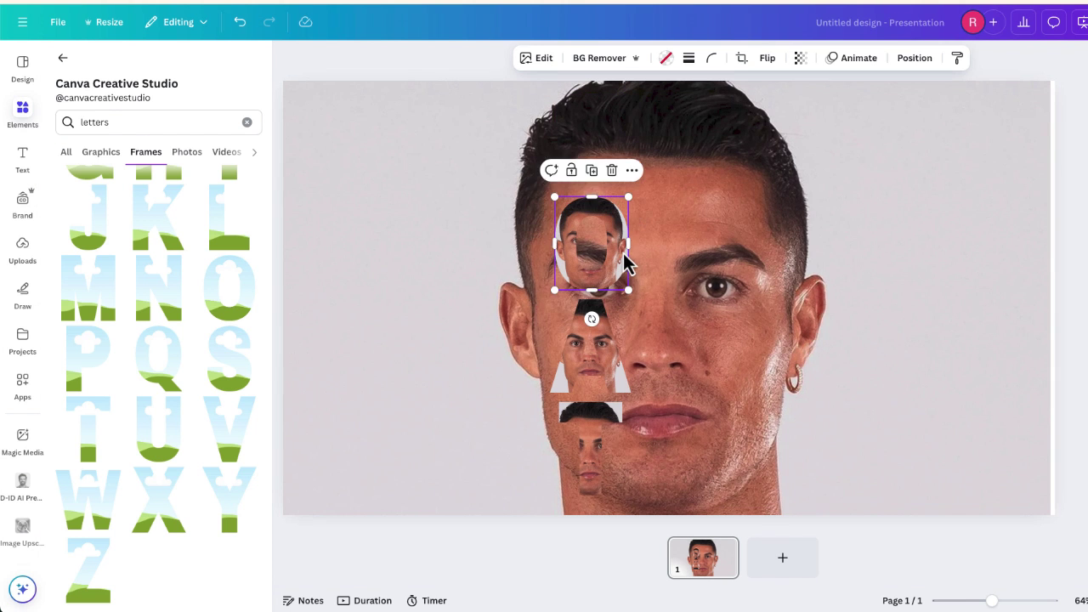
double_click(624, 262)
left_click_drag(677, 291, 1087, 544)
left_click_drag(889, 318, 673, 216)
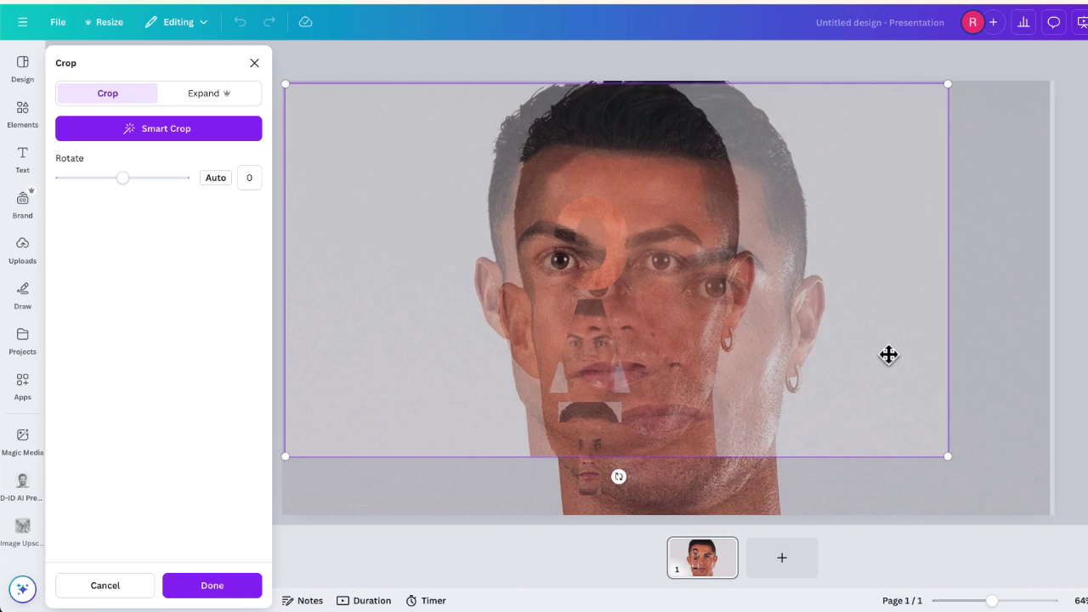
left_click_drag(952, 455, 1009, 505)
mouse_move(385, 133)
left_mouse_down()
mouse_move(392, 144)
mouse_move(382, 138)
left_mouse_up()
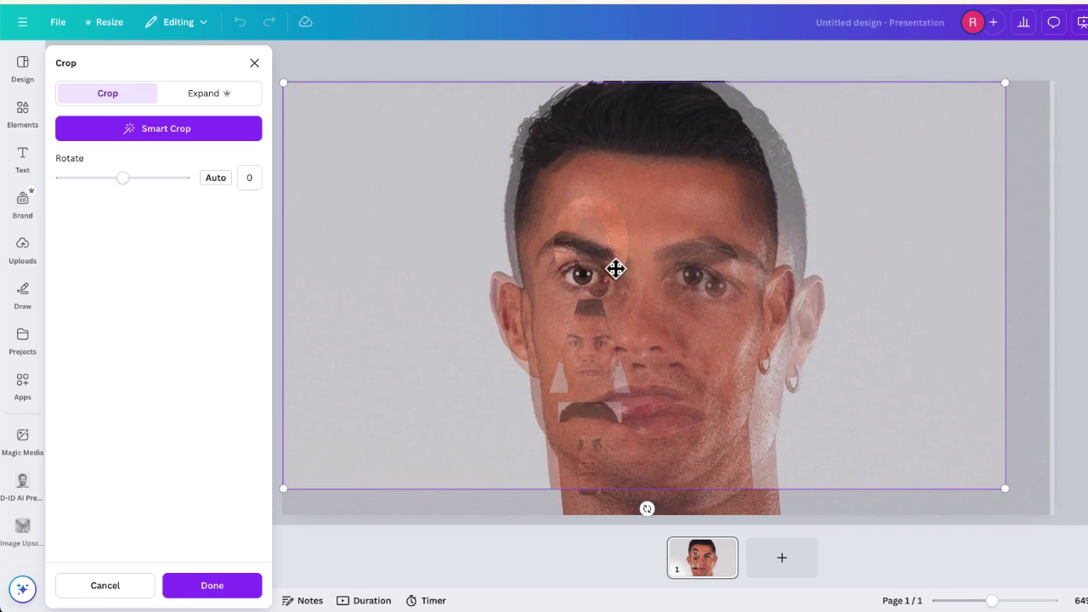
left_click_drag(1006, 492, 1046, 525)
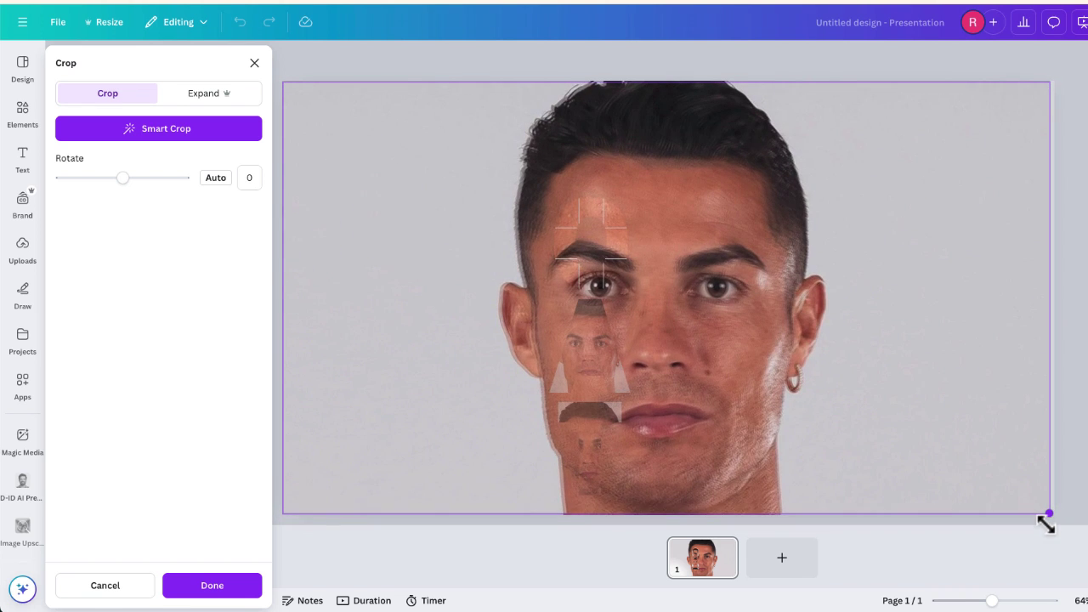
Enlarge the A frame's face image to full-page size and line it up with the background portrait.
left_click(595, 250)
left_click(595, 249)
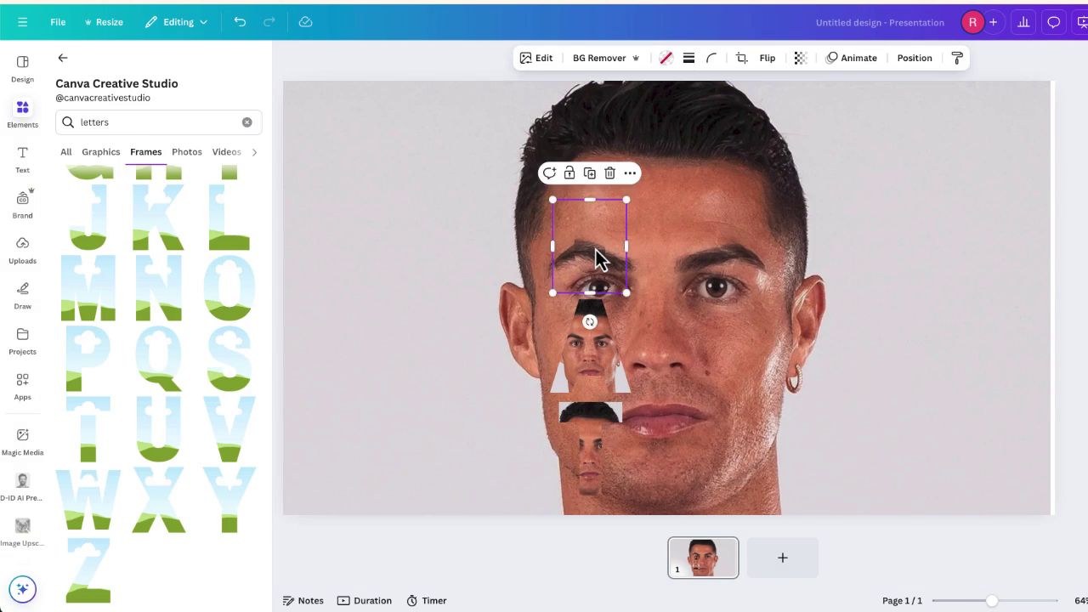
double_click(609, 352)
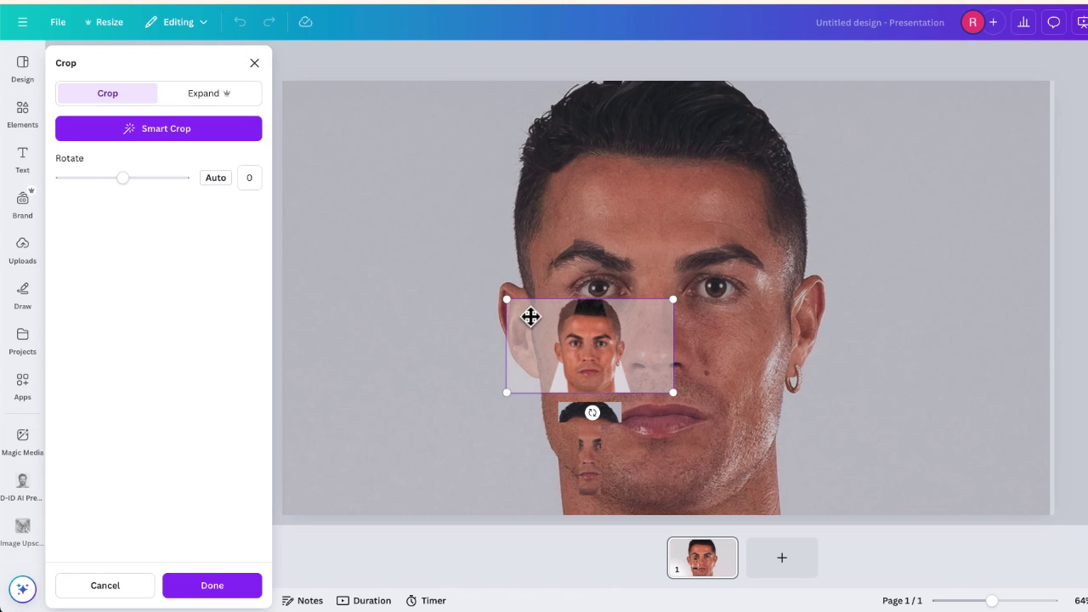
left_click_drag(508, 302, 331, 32)
left_click_drag(340, 221, 401, 179)
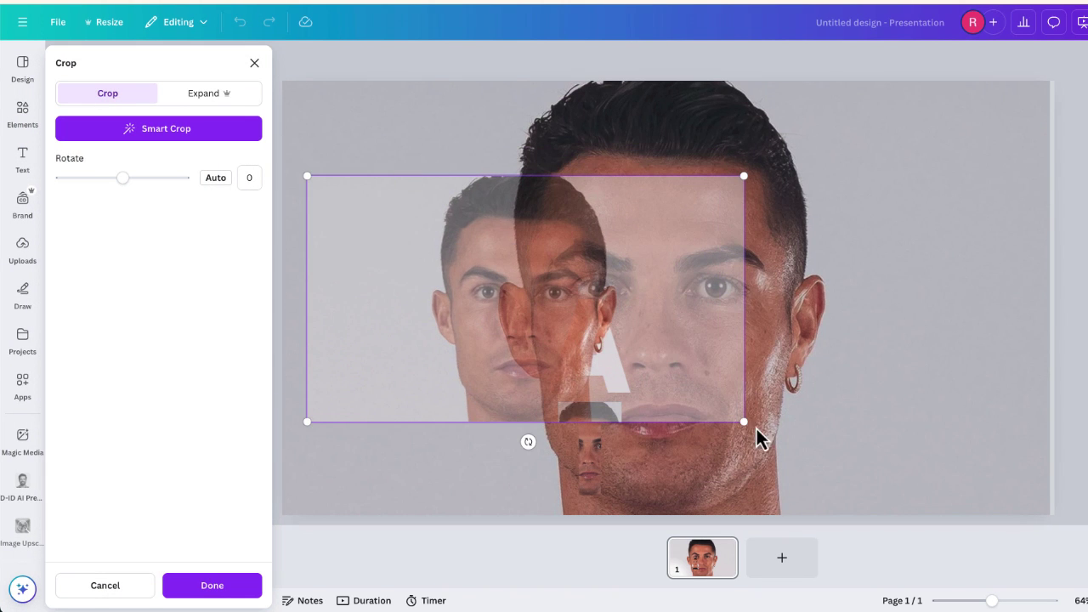
left_click_drag(745, 427, 1024, 584)
left_click_drag(896, 420, 895, 372)
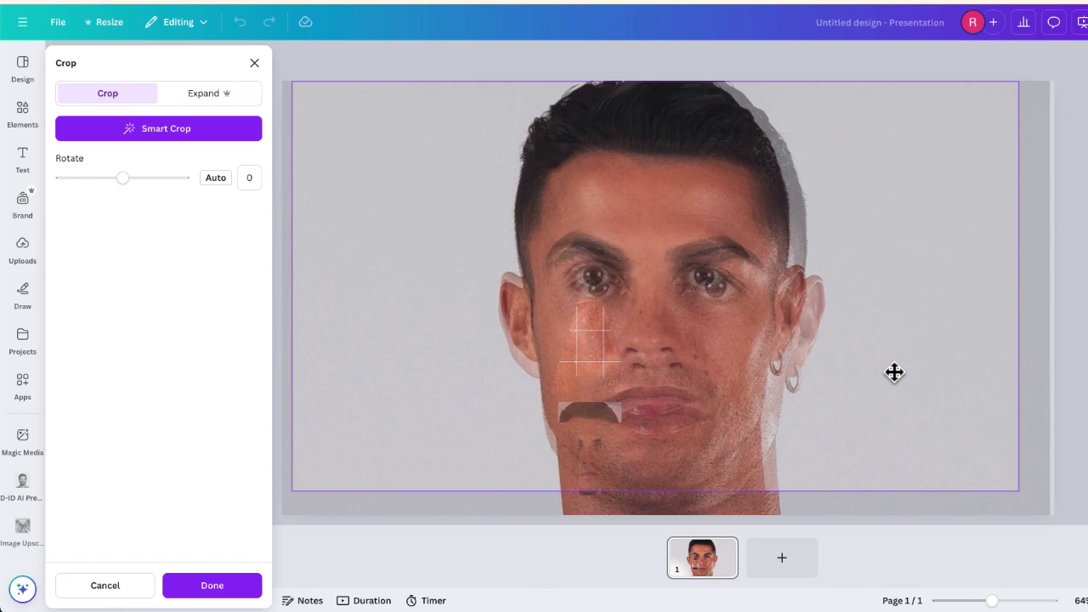
left_click_drag(1019, 492, 1057, 539)
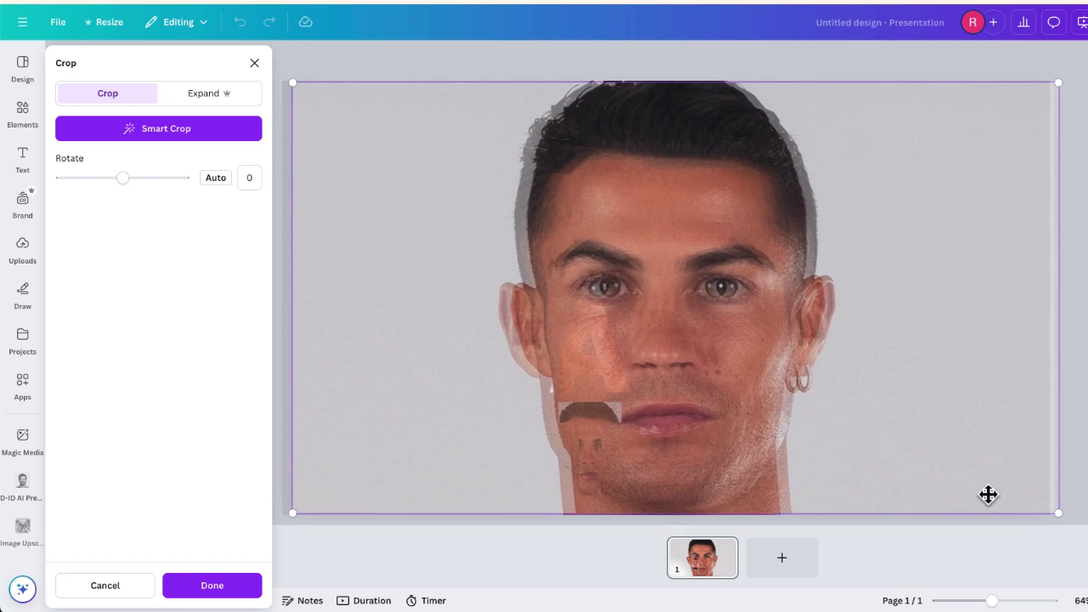
left_click_drag(978, 479, 959, 481)
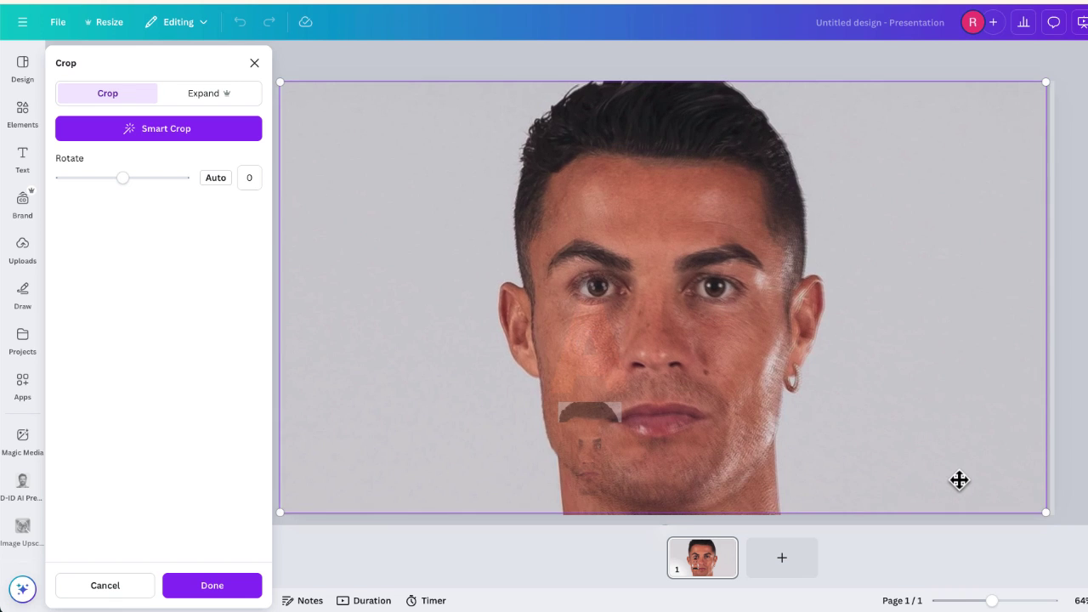
key("Return")
left_click(948, 491)
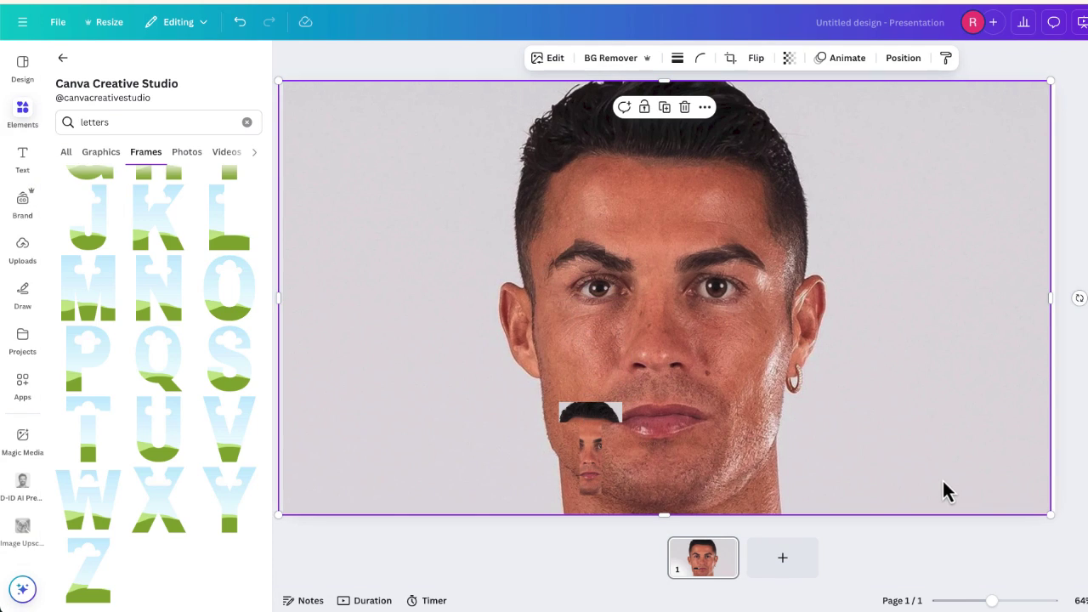
Enlarge the T frame's face image to fill the page and align it with the background face.
double_click(601, 449)
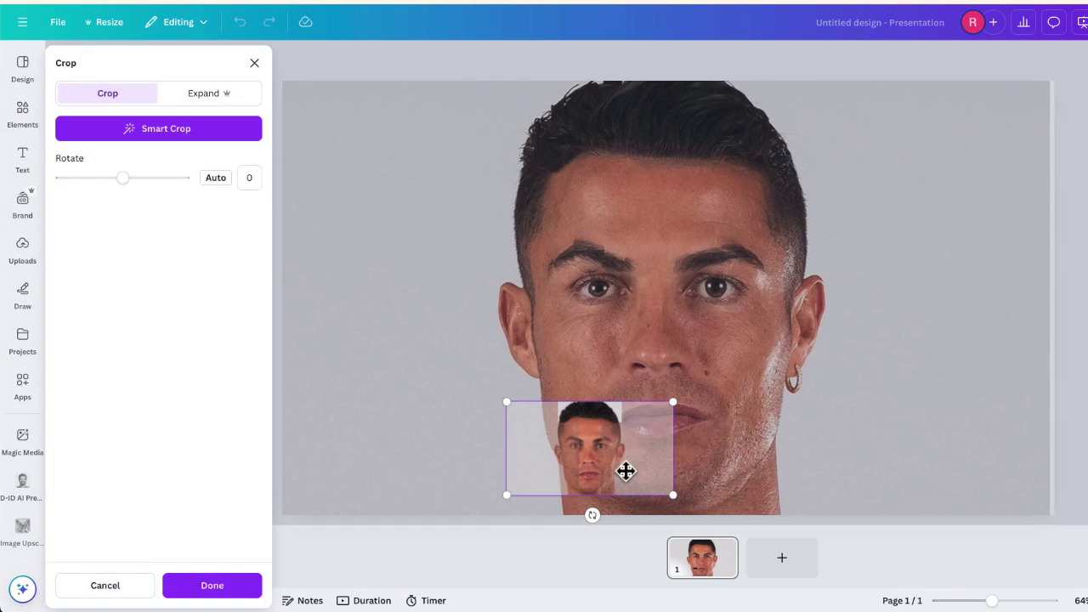
left_click_drag(675, 406, 1087, 85)
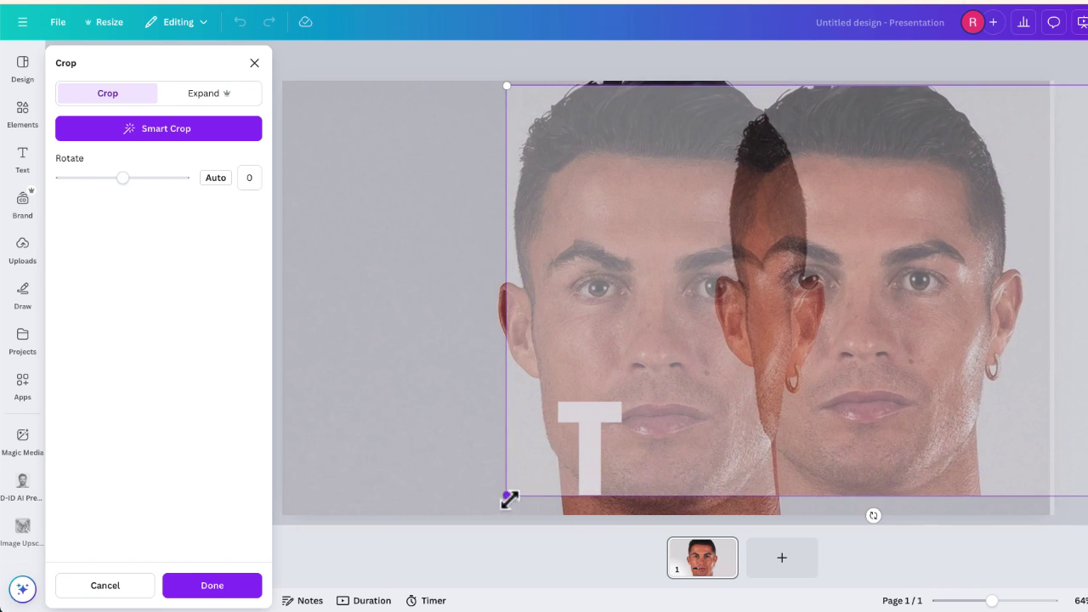
left_click_drag(505, 502, 469, 514)
left_click_drag(897, 446, 700, 445)
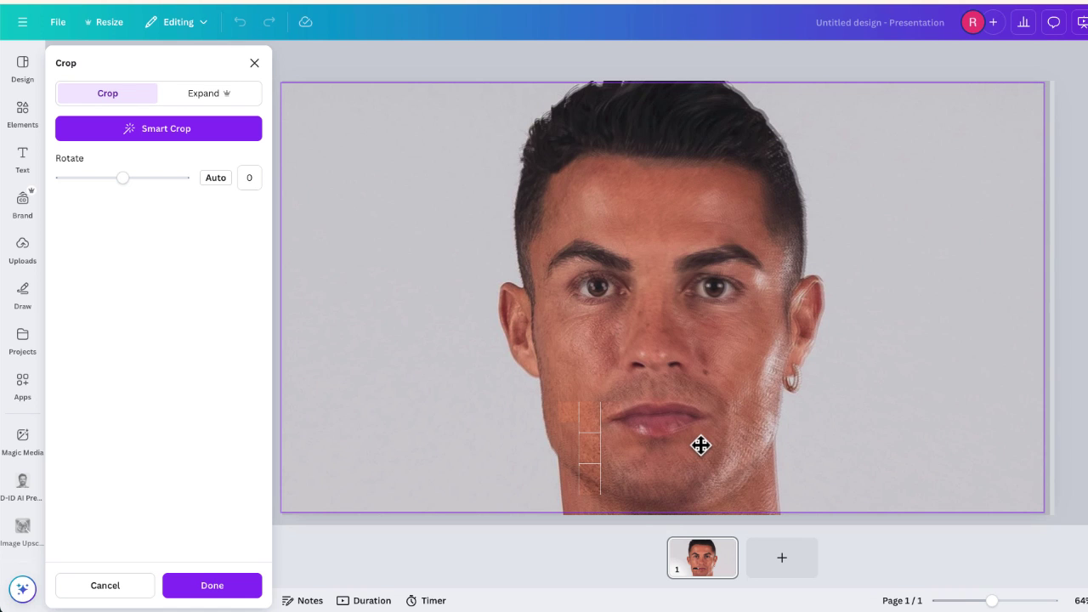
key("Return")
left_click_drag(606, 450, 598, 261)
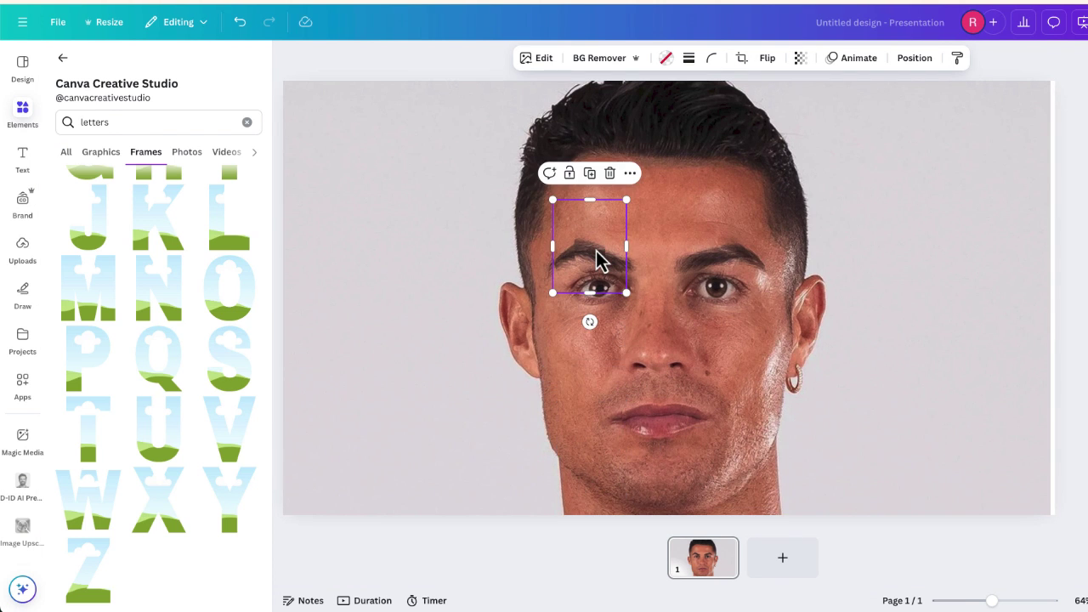
Deselect the letter frames and select the background portrait photo.
key("Escape")
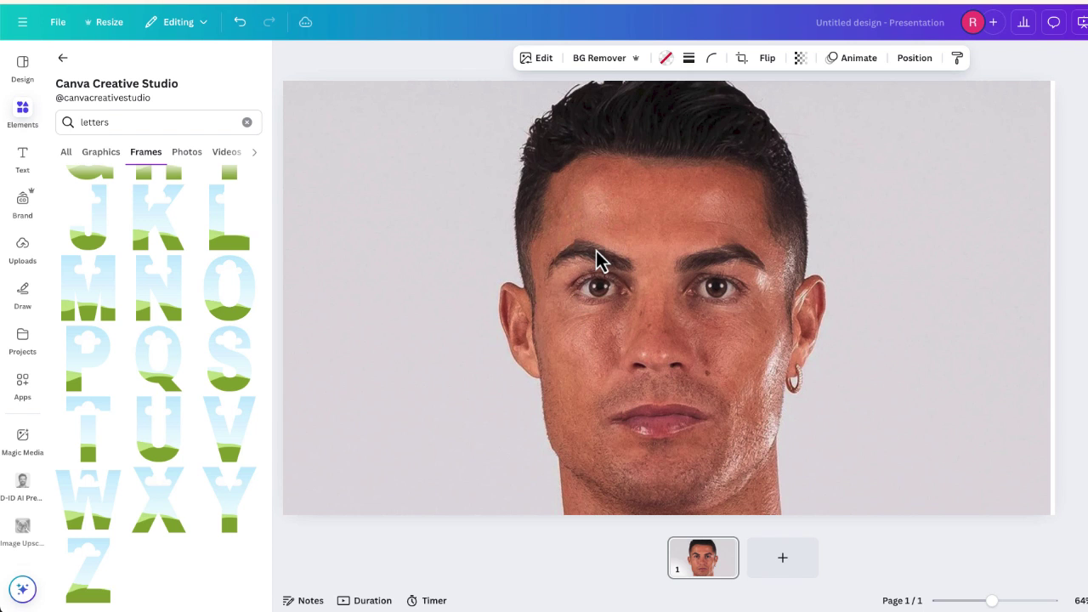
left_click(596, 251)
key("Escape")
left_click(597, 251)
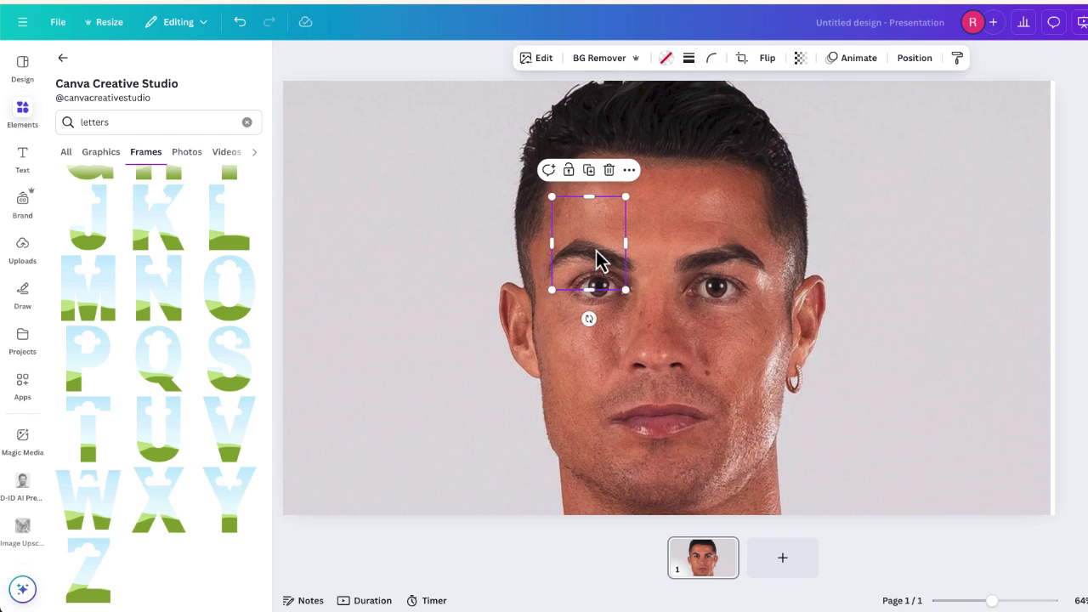
left_click(476, 391)
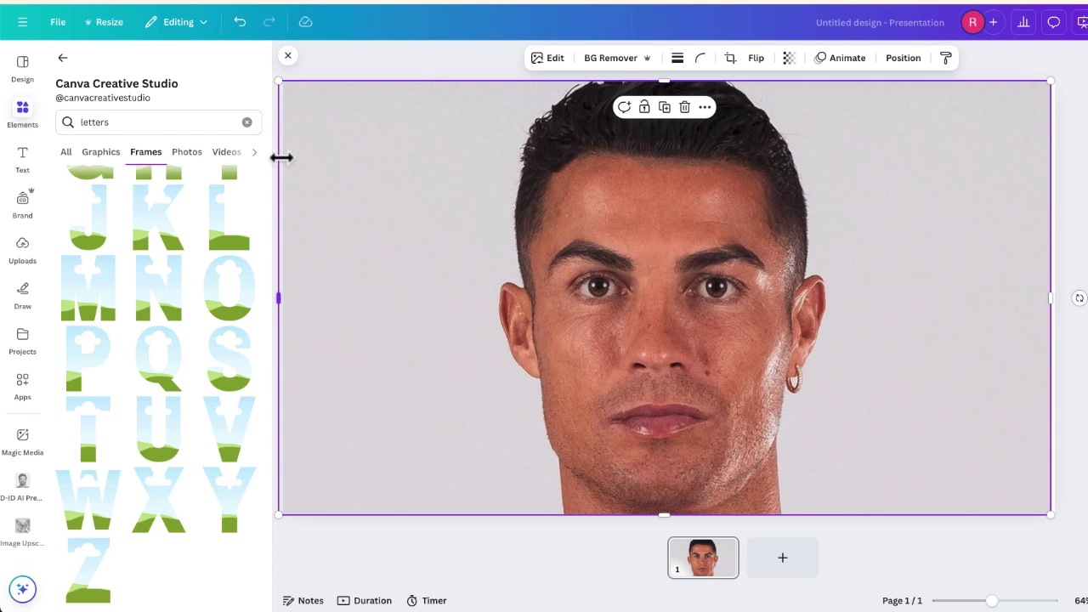
Replace the Elements search with 'shape' and add the square shape from All results.
left_click(246, 121)
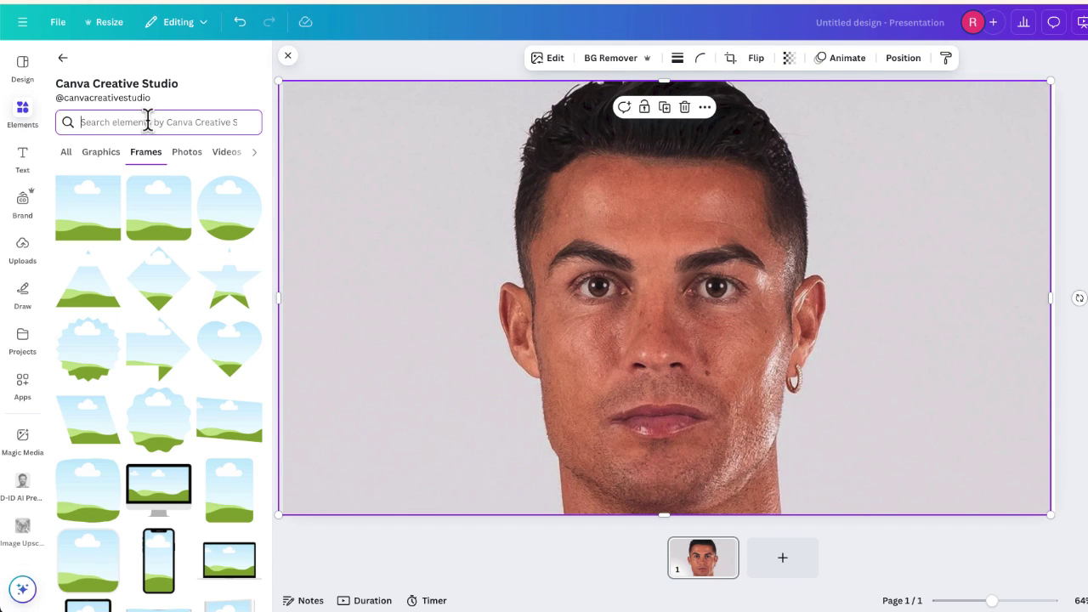
left_click(62, 58)
left_click_drag(141, 63, 65, 61)
key("BackSpace")
type("shape")
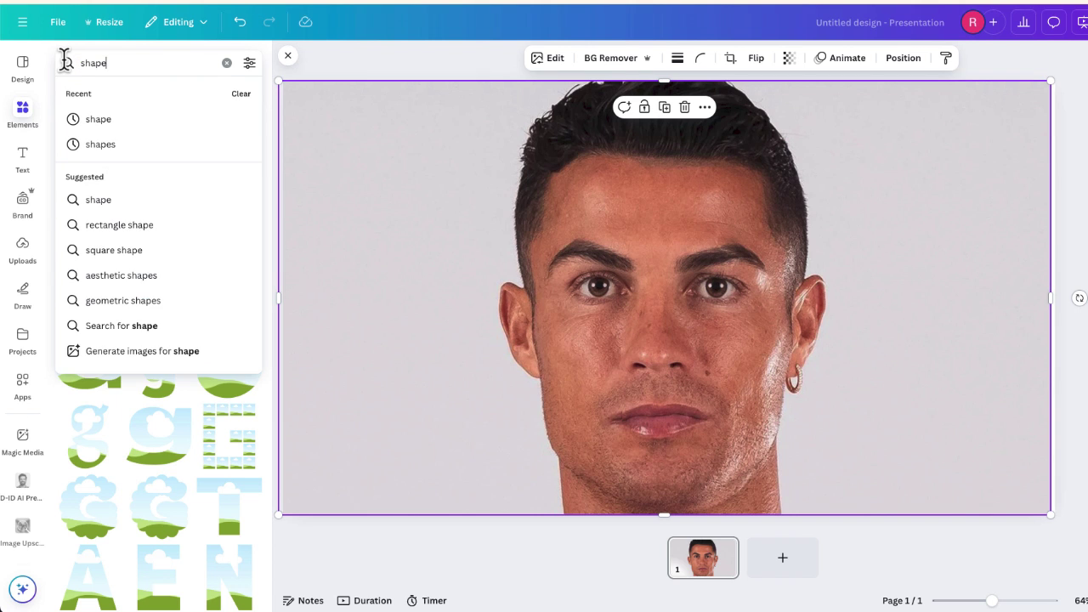
key("Return")
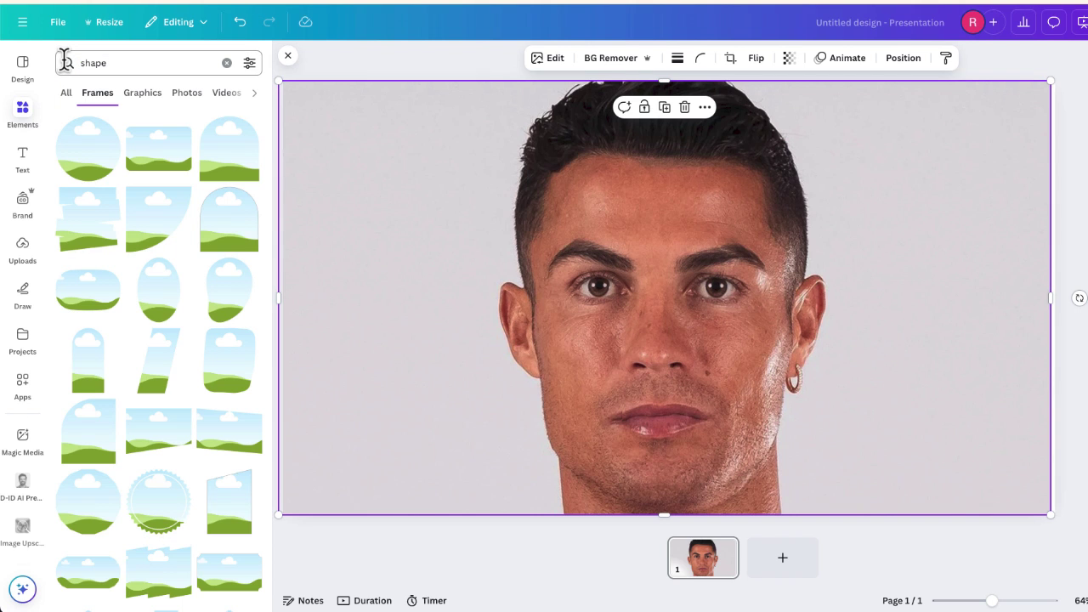
left_click(65, 94)
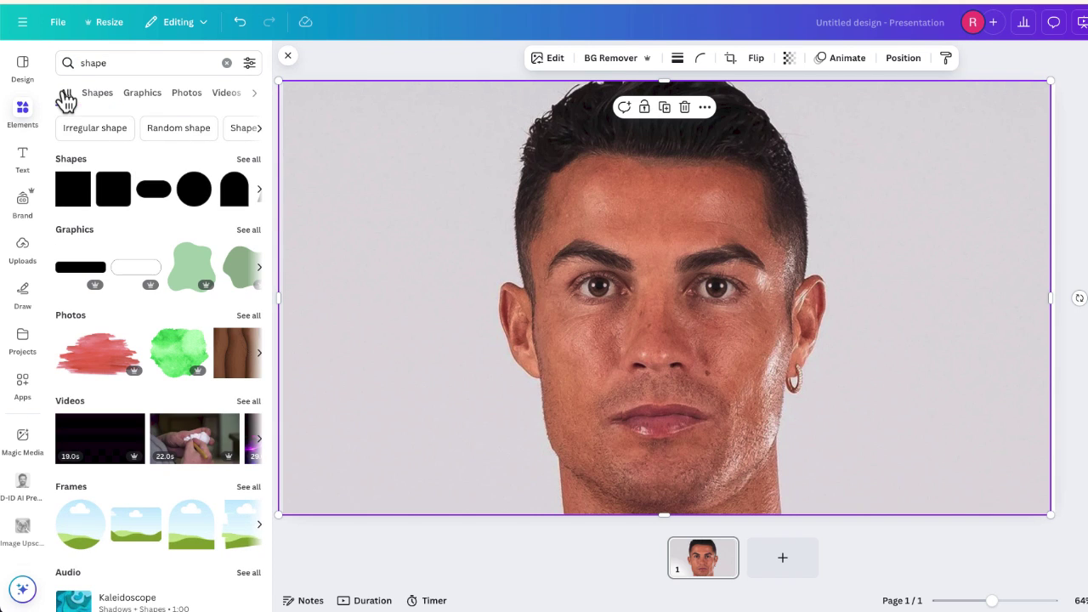
left_click(74, 200)
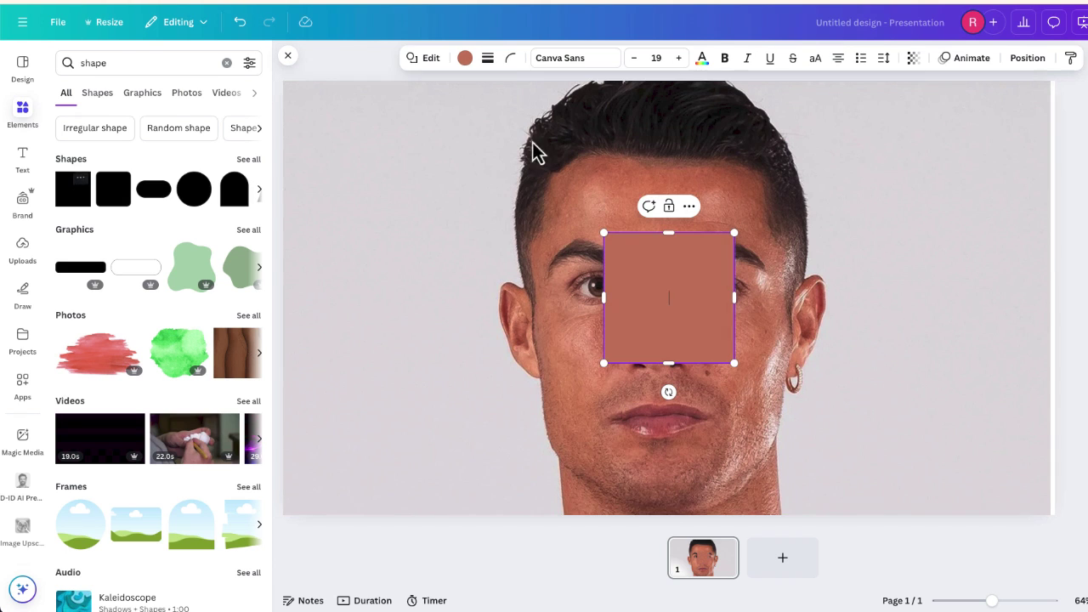
Fill the square with light grey #dddadd, then select and cut the four GOAT letter frames.
left_click(465, 59)
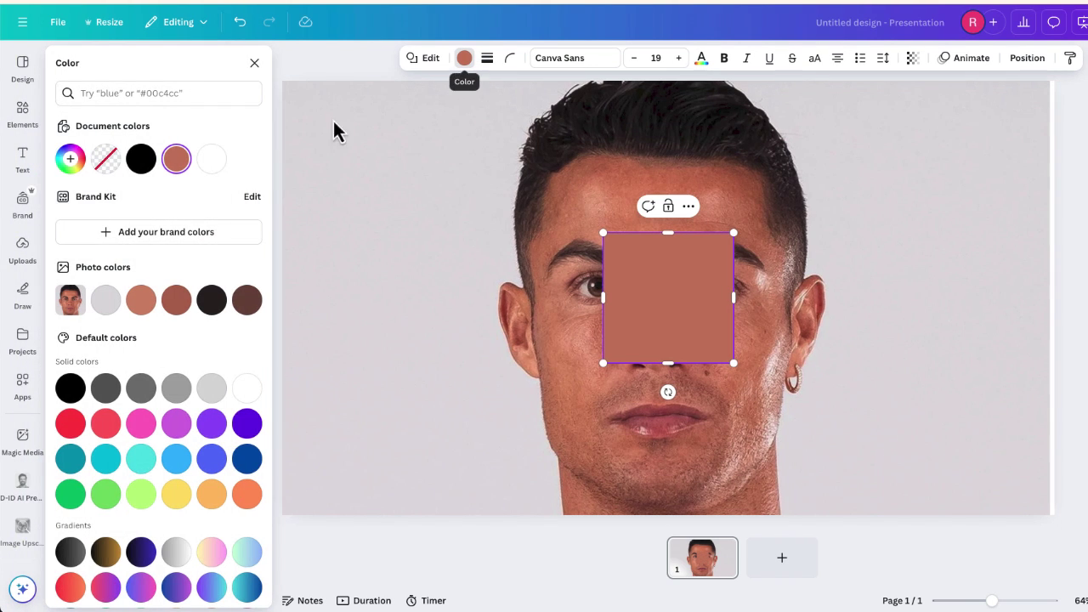
left_click(106, 301)
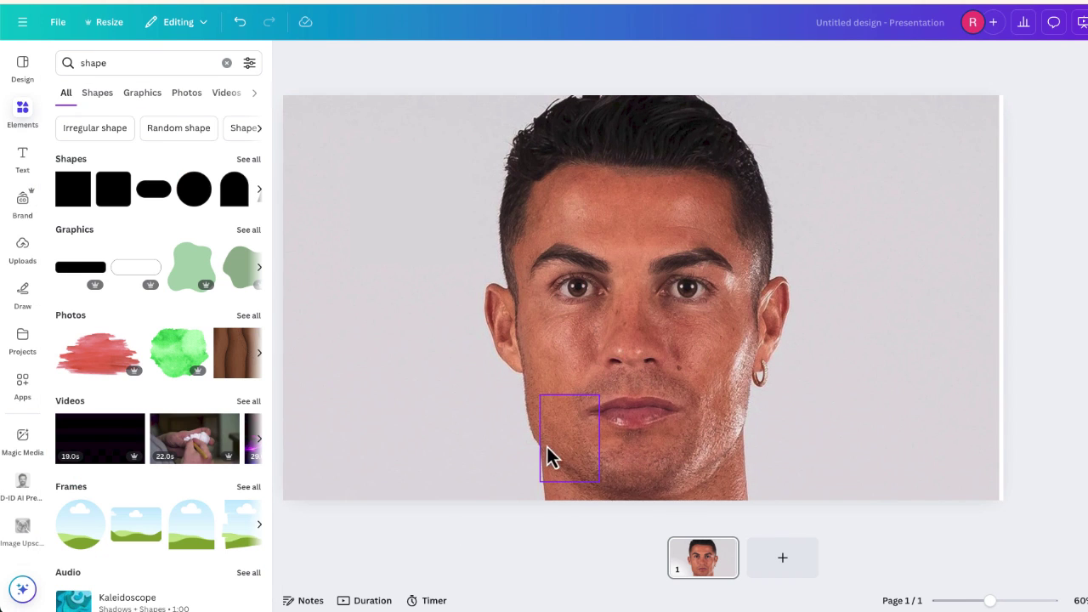
left_click(563, 396)
left_click(553, 365, "shift")
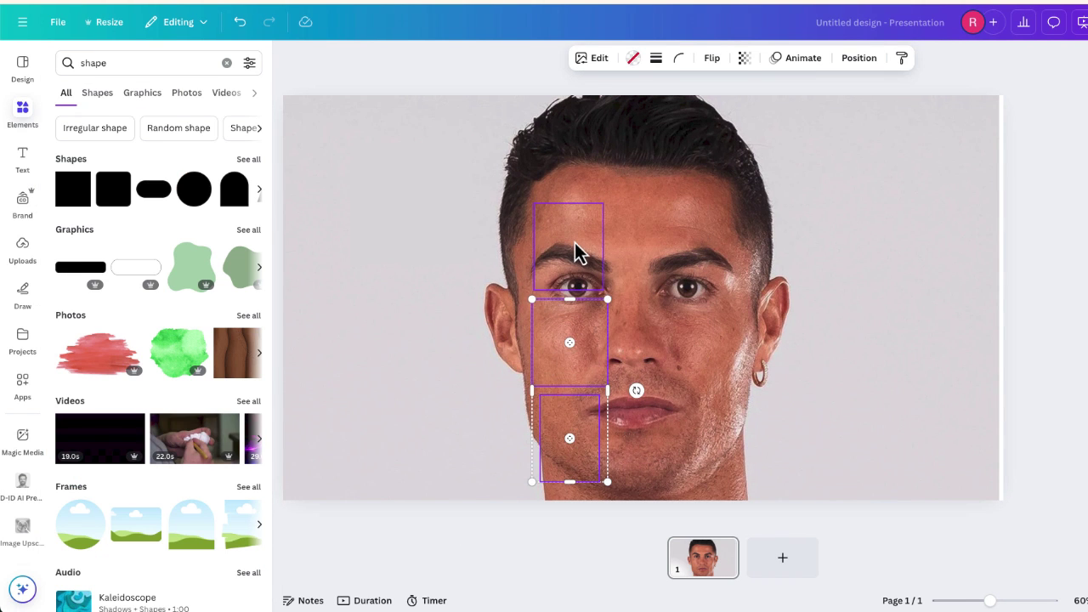
left_click(579, 253, "shift")
left_click(563, 197, "shift")
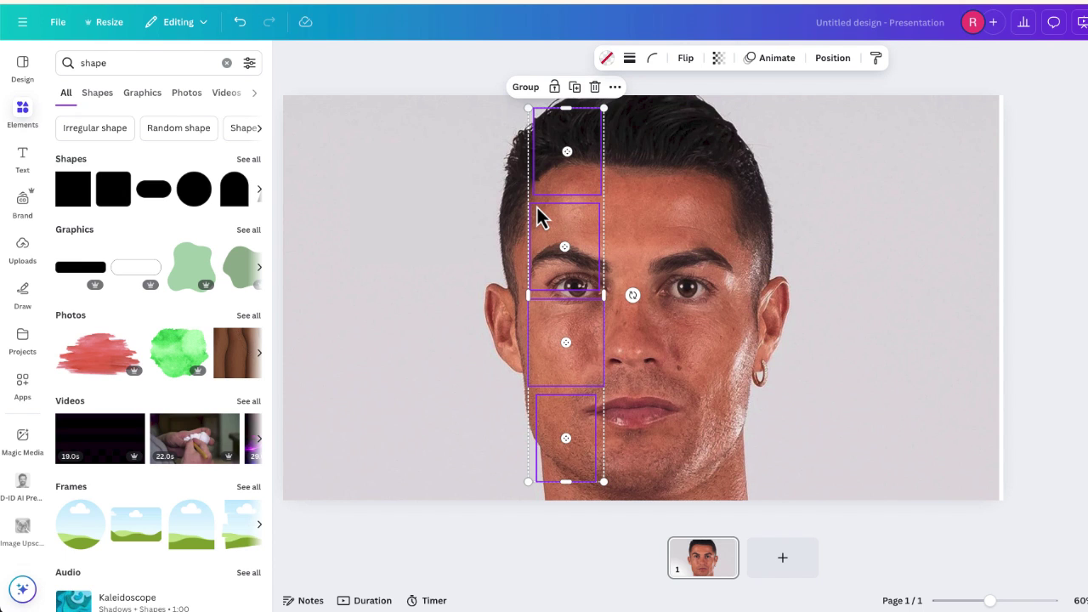
key("Escape")
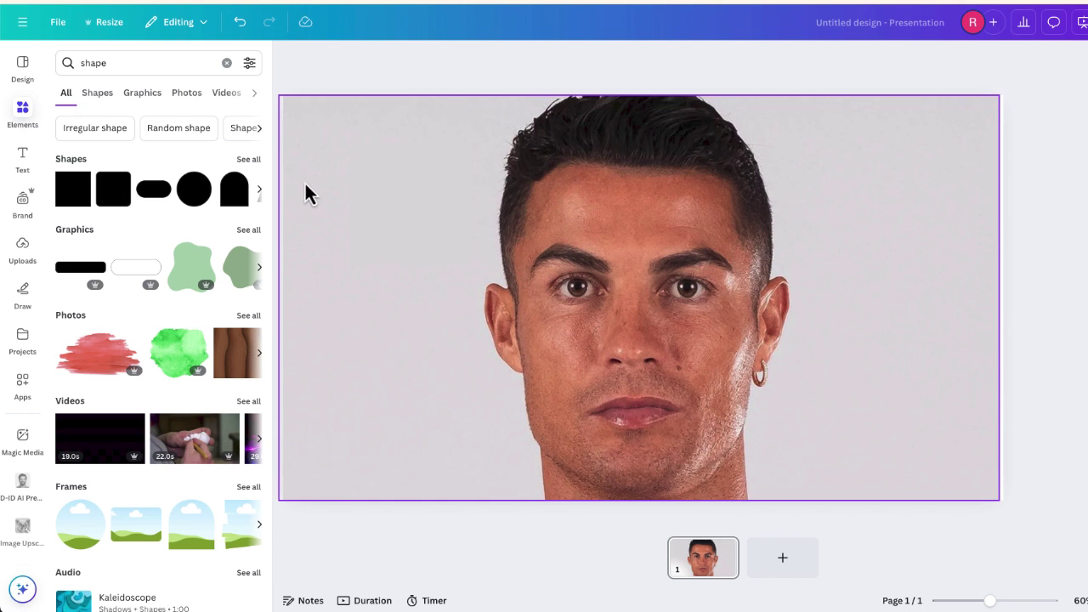
Draw a grey rectangle and stretch it from the page top to cover the portrait's left half.
key("r")
left_click_drag(349, 141, 471, 261)
mouse_move(408, 226)
left_mouse_down()
mouse_move(573, 197)
mouse_move(576, 167)
left_mouse_up()
left_click_drag(578, 214, 570, 535)
left_click_drag(518, 309, 272, 295)
Paste the GOAT letter frames onto the grey panel and select them with the portrait.
left_click(863, 421)
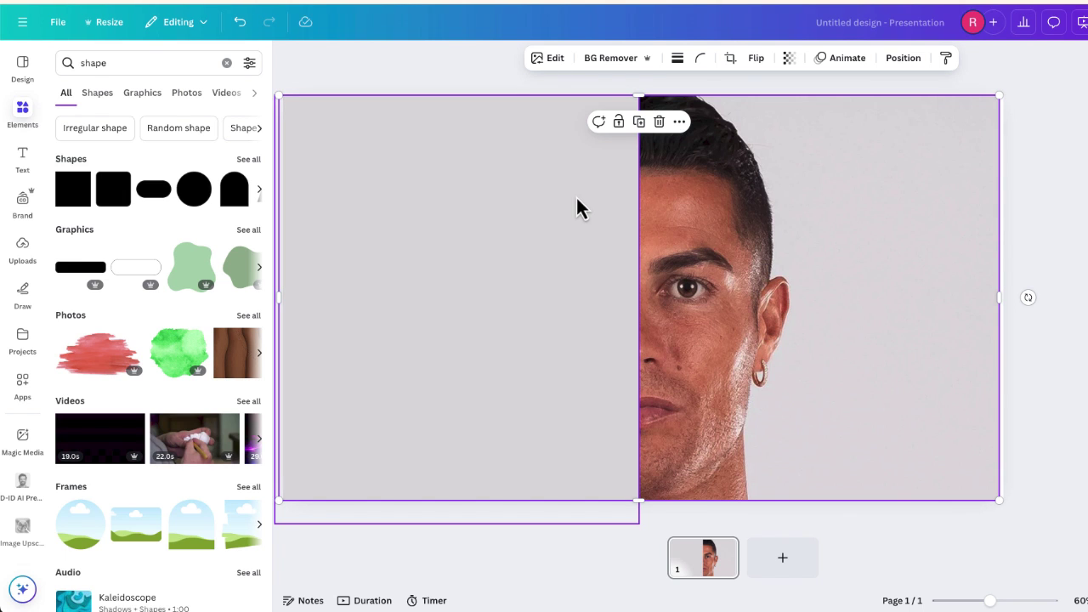
key("ctrl+v")
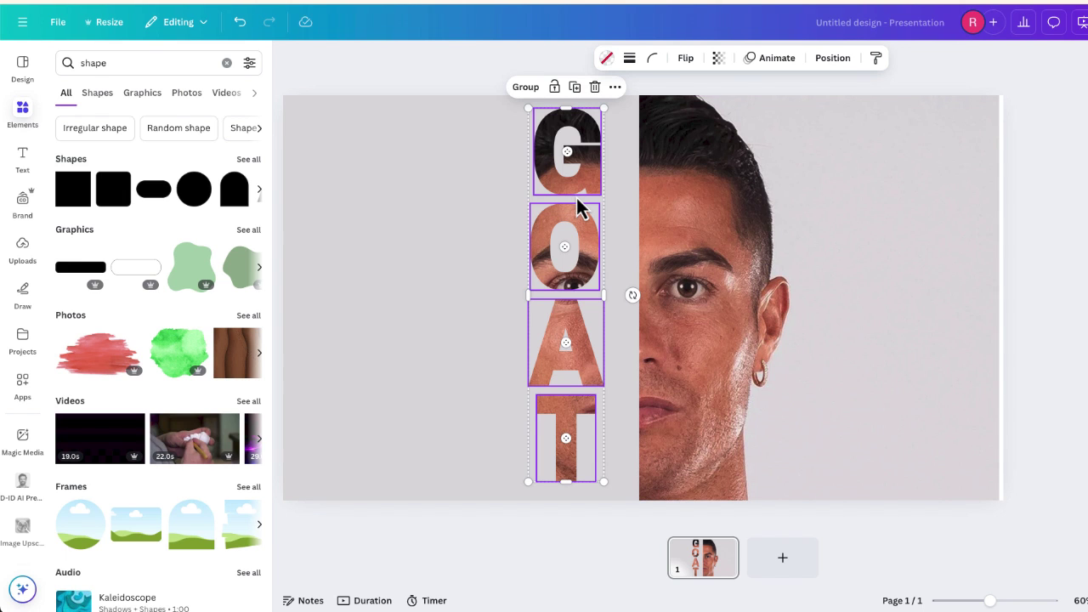
left_click(1006, 226)
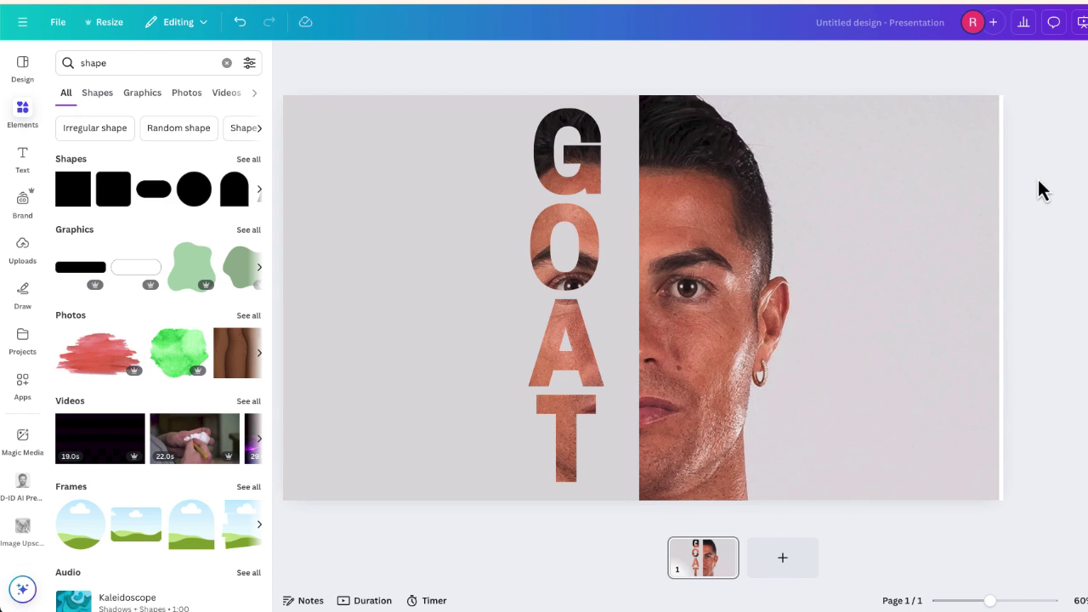
left_click_drag(1040, 95, 395, 486)
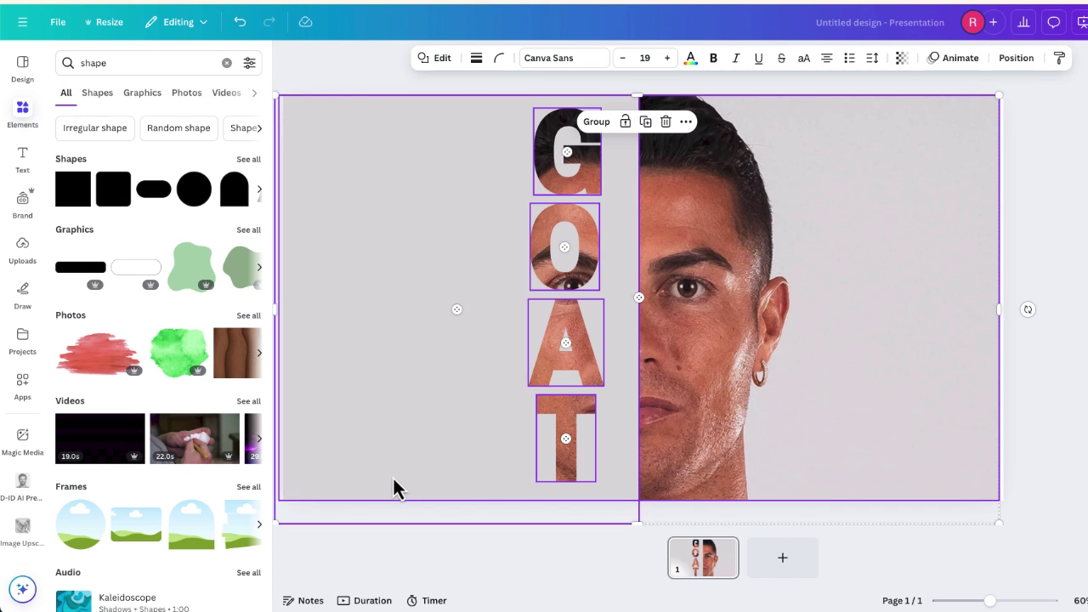
Group the GOAT letters with the portrait, shift the group left, and make the page background light grey.
left_click(597, 121)
left_click_drag(693, 221, 512, 202)
left_click(928, 269)
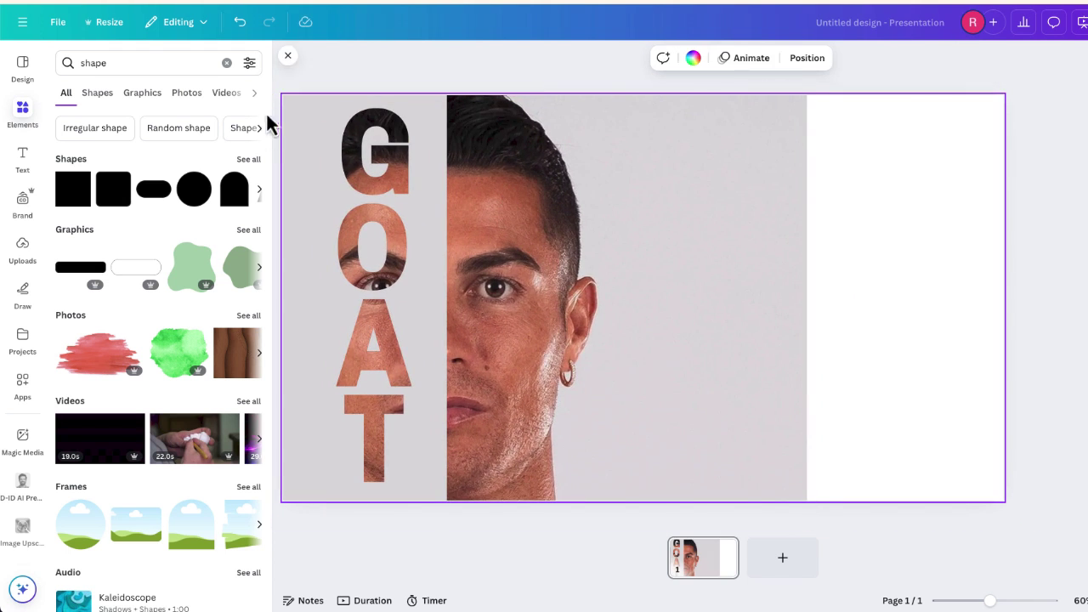
left_click(694, 58)
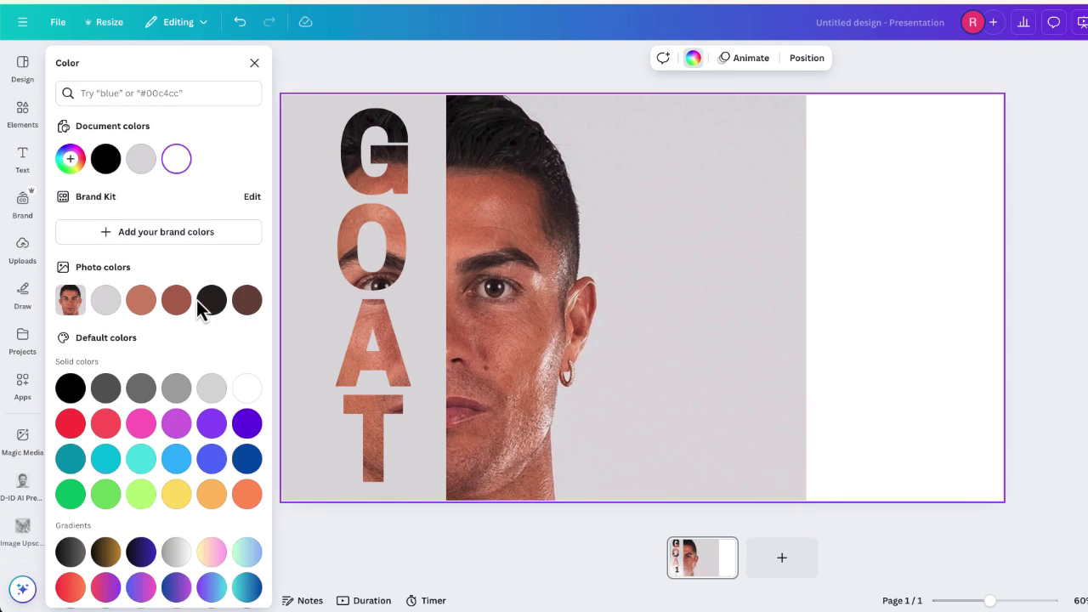
left_click(105, 300)
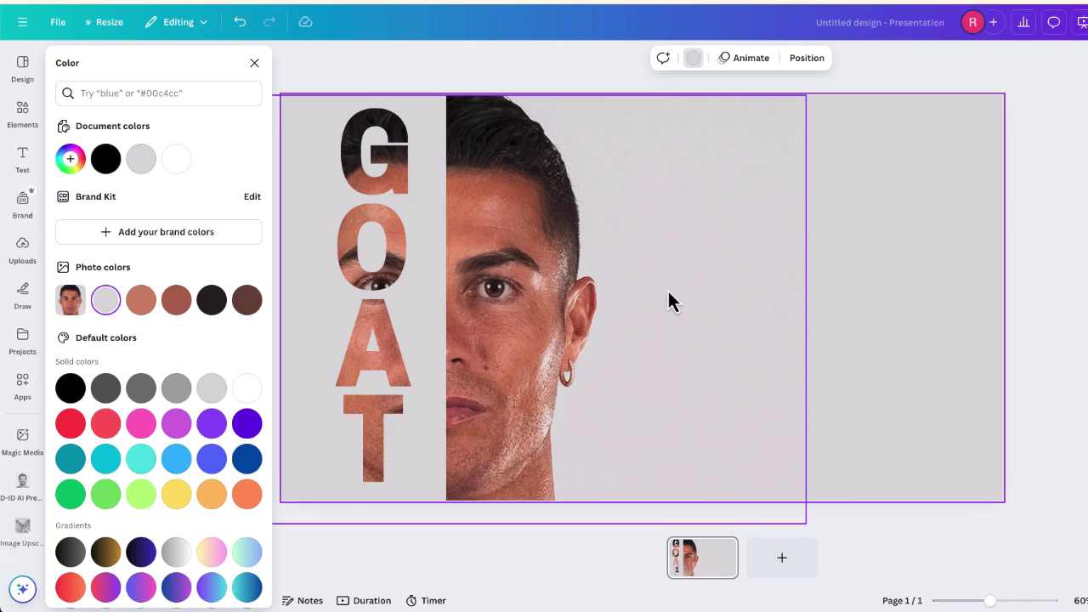
left_click(108, 23)
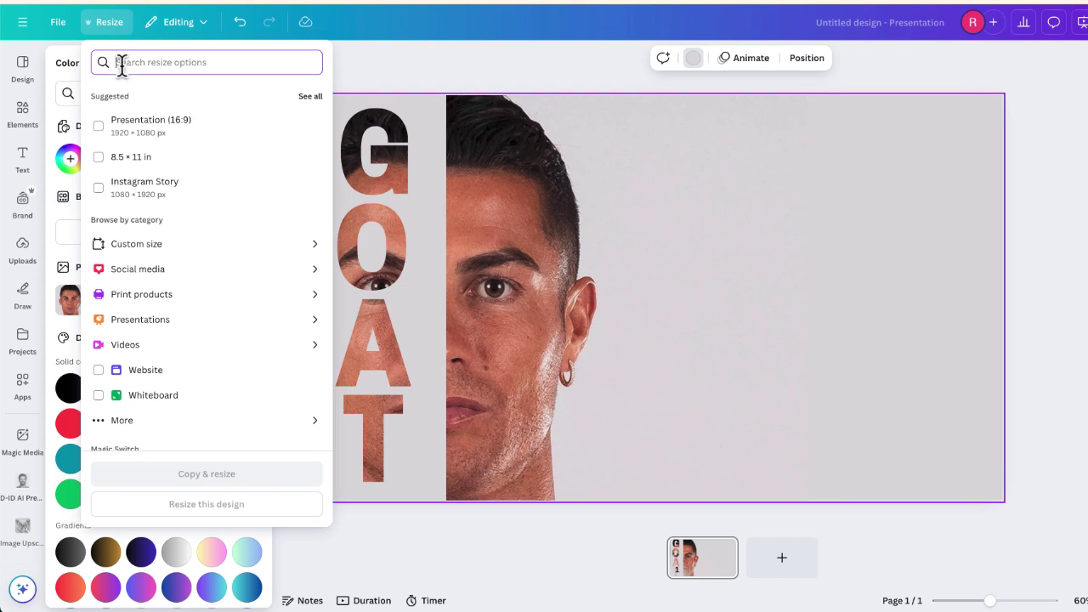
Create an 8.5 × 11 in resized copy of the design and open it.
left_click(148, 159)
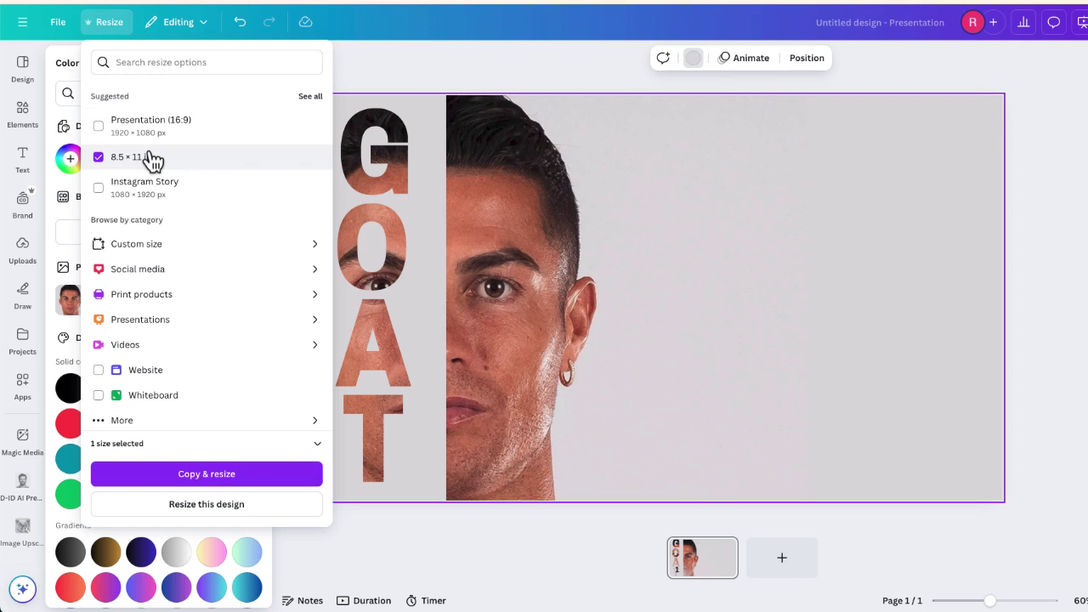
left_click(283, 480)
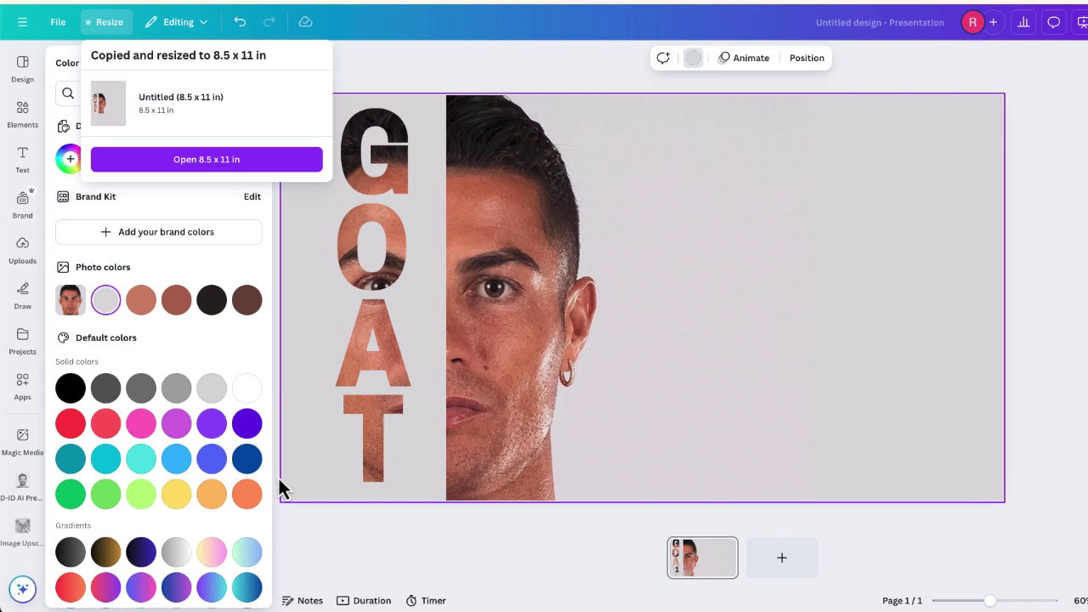
left_click(267, 168)
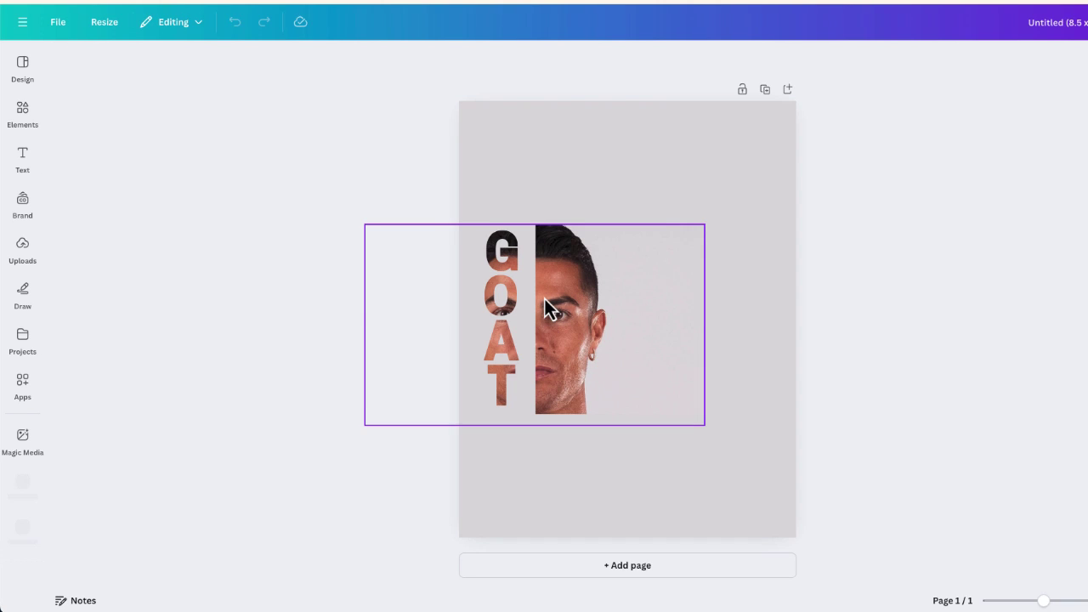
Enlarge the GOAT portrait group and position it to fill the full 8.5 × 11 page height.
left_click(547, 308)
left_click_drag(705, 225, 988, 281)
left_click_drag(726, 394, 627, 513)
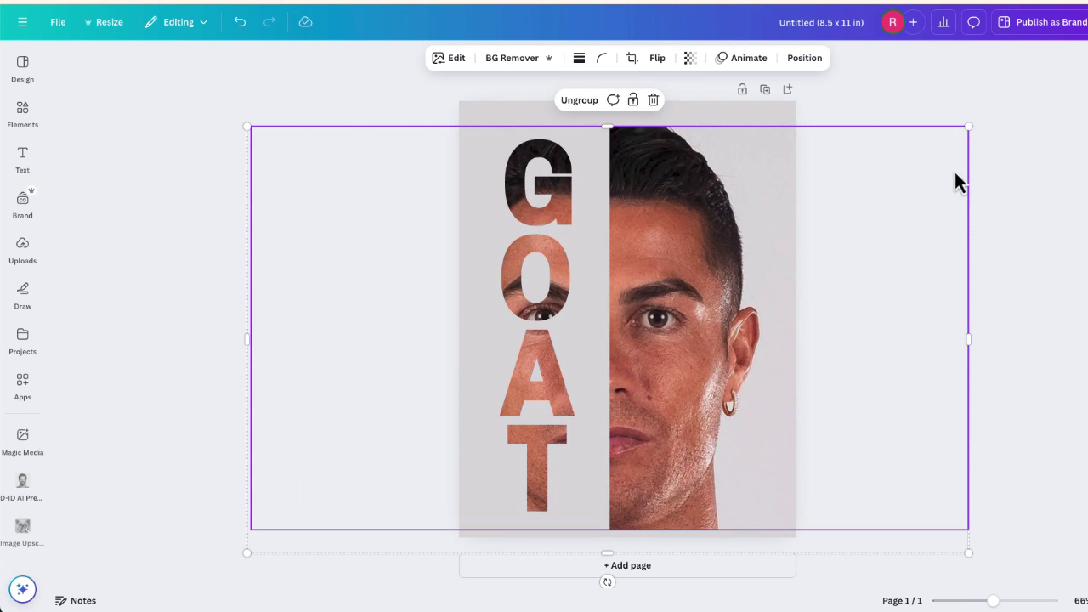
left_click_drag(968, 128, 1057, 76)
left_click_drag(670, 275, 628, 294)
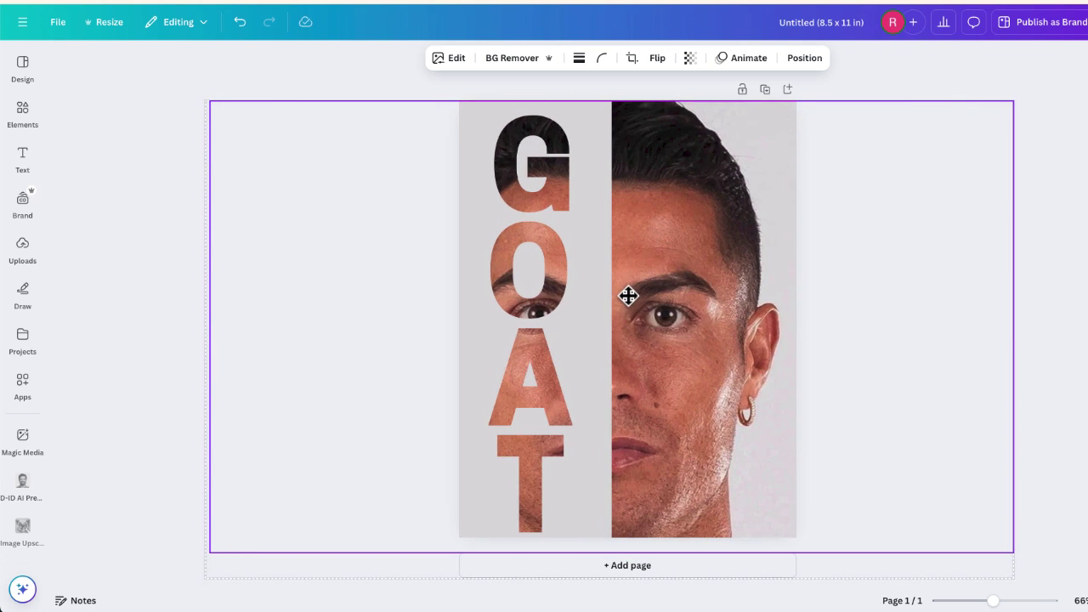
left_click(1040, 338)
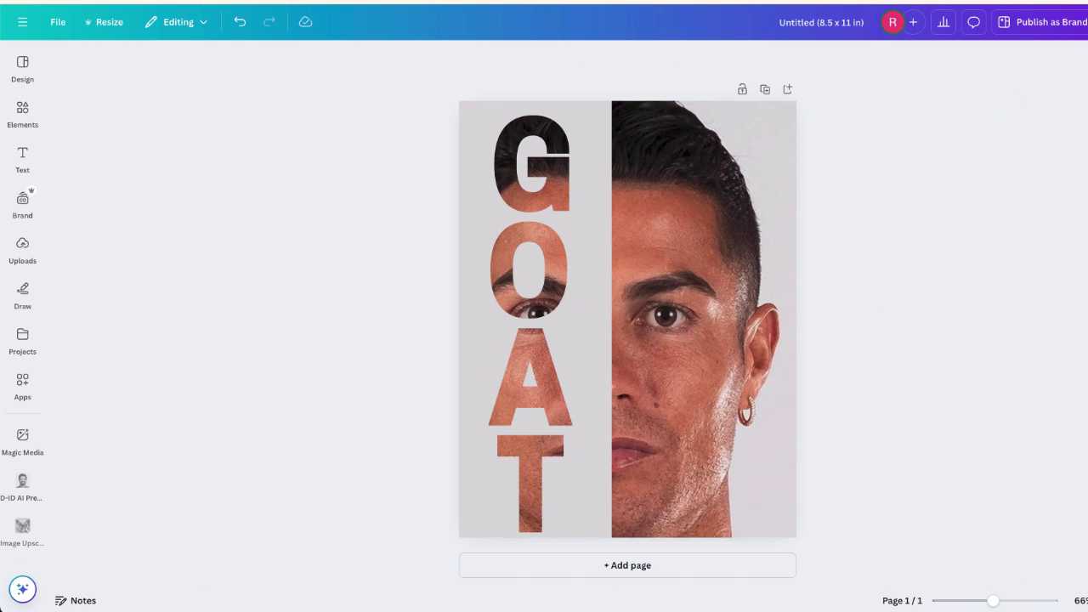